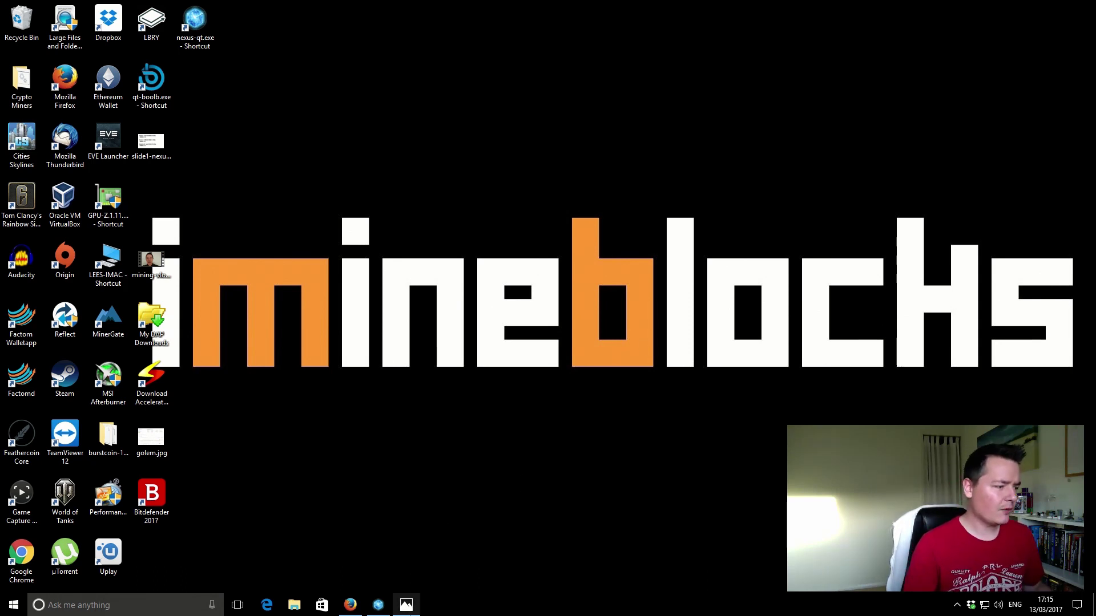
Review the worker CPU slide, then show Nexus Wallet's mined-transaction list, topped by 13.01002
{"action": "left_click", "coordinate": [407, 607]}
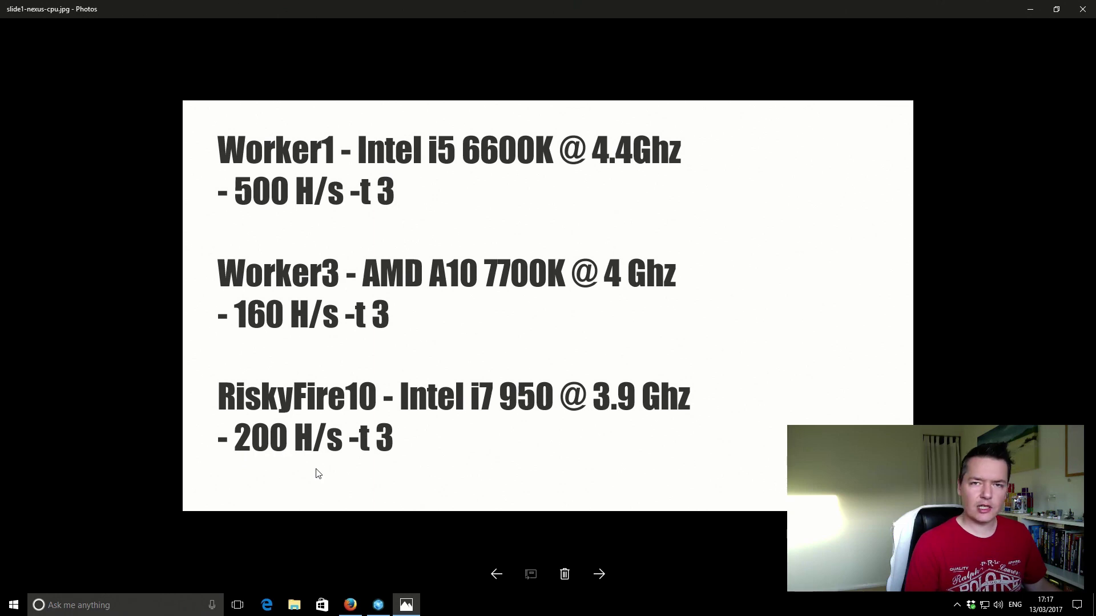
{"action": "left_click", "coordinate": [1032, 9]}
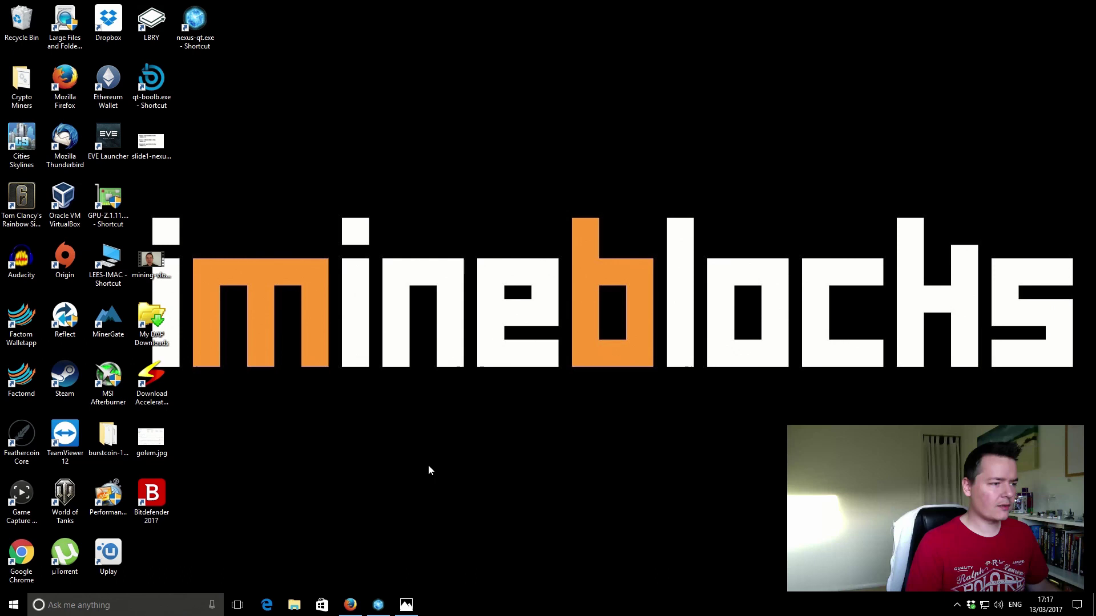
{"action": "left_click", "coordinate": [378, 606]}
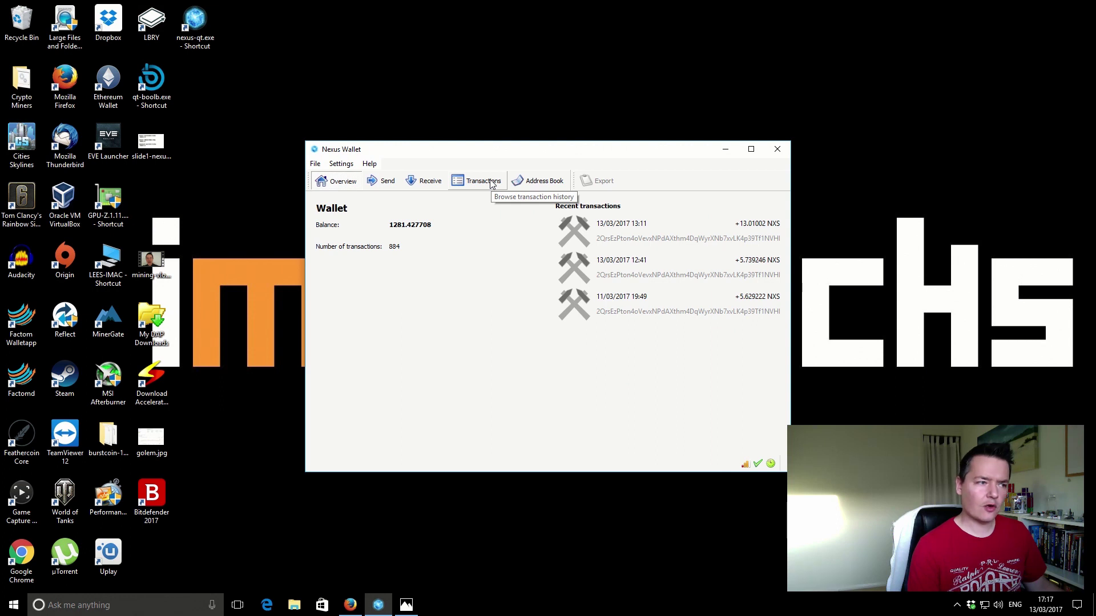
{"action": "left_click", "coordinate": [484, 183]}
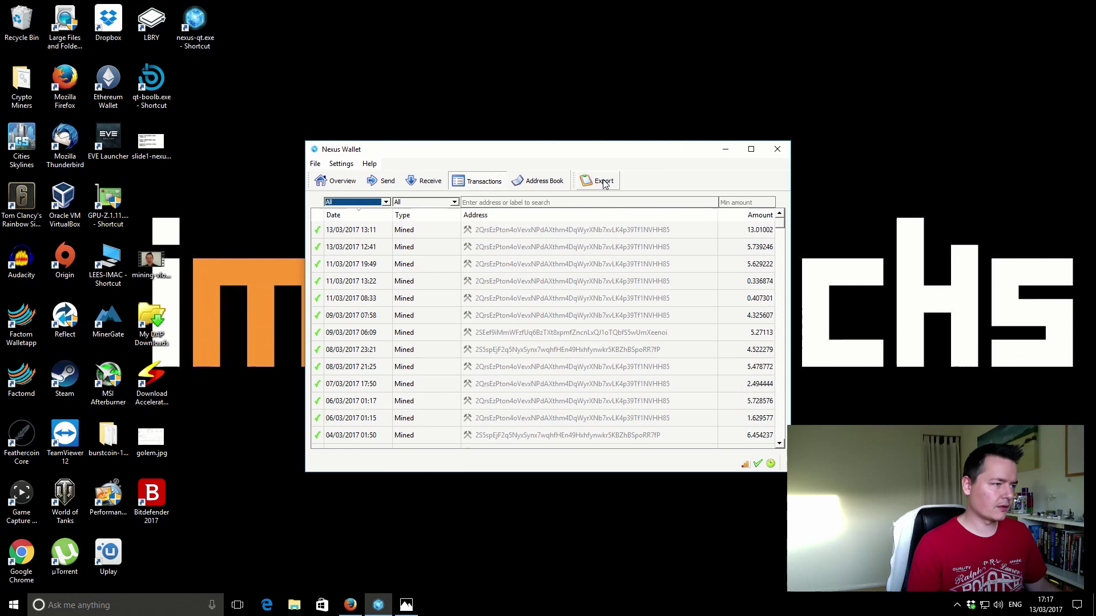
{"action": "left_click", "coordinate": [335, 181]}
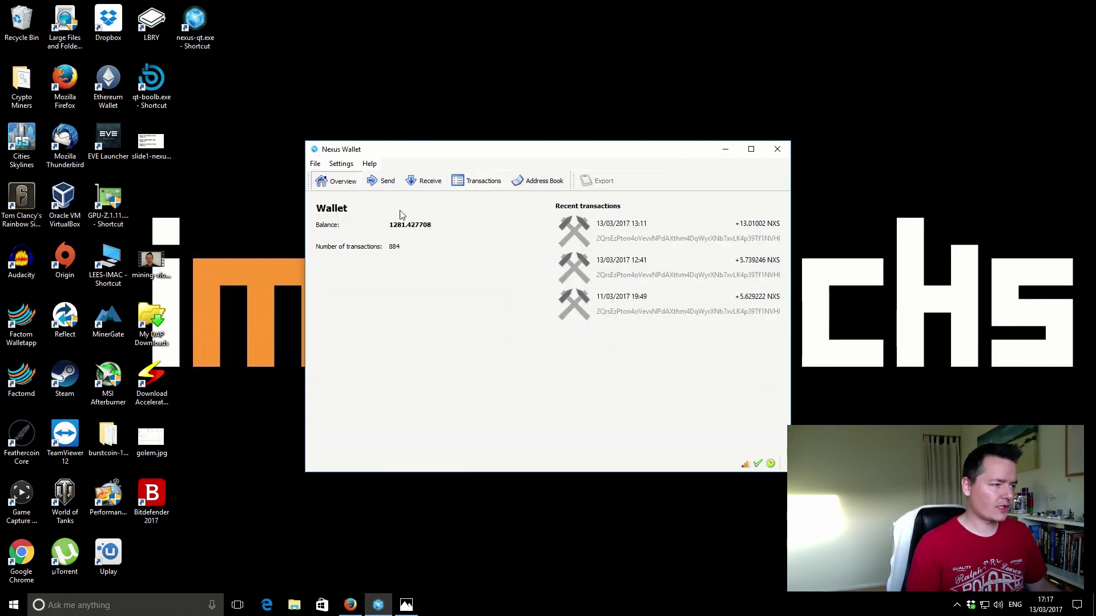
{"action": "left_click", "coordinate": [479, 186]}
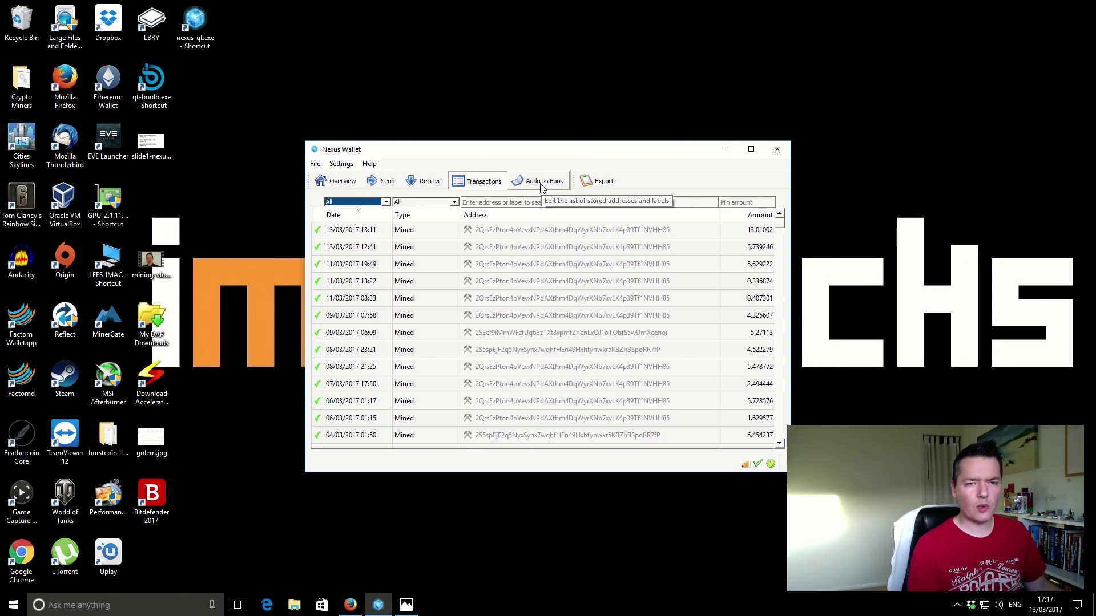
Export the transaction history to the Desktop folder as nexus.csv, then minimize Nexus Wallet
{"action": "left_click", "coordinate": [596, 181]}
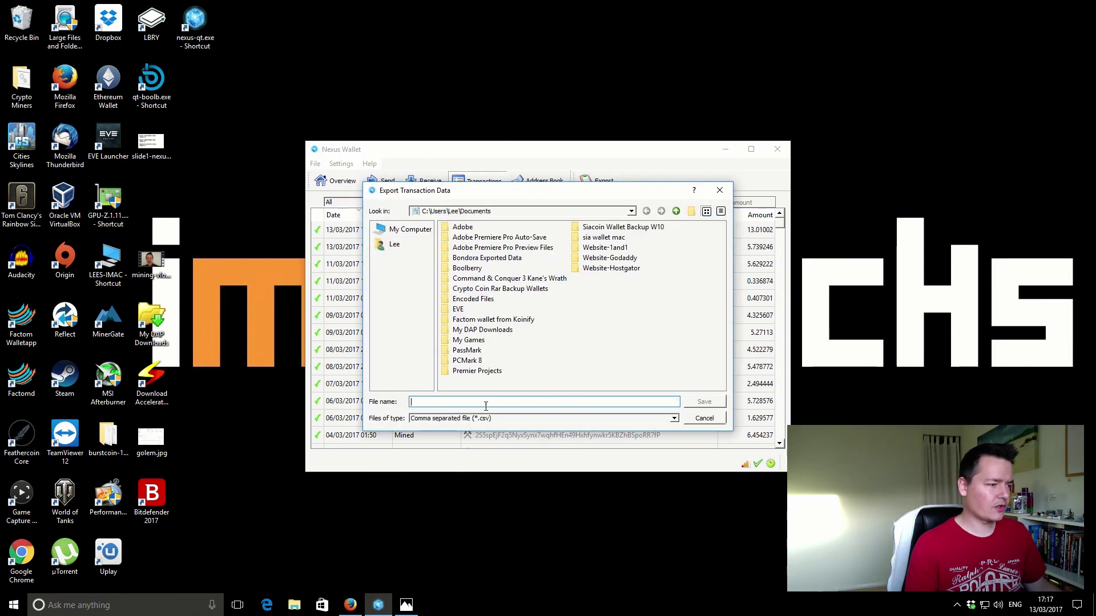
{"action": "left_click", "coordinate": [407, 233]}
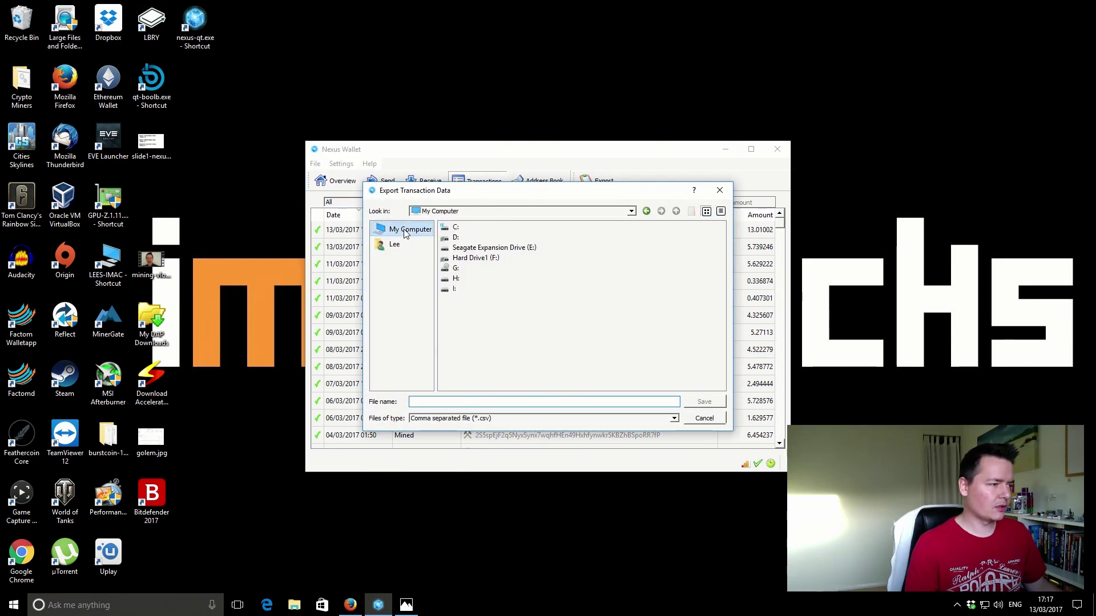
{"action": "left_click", "coordinate": [400, 244]}
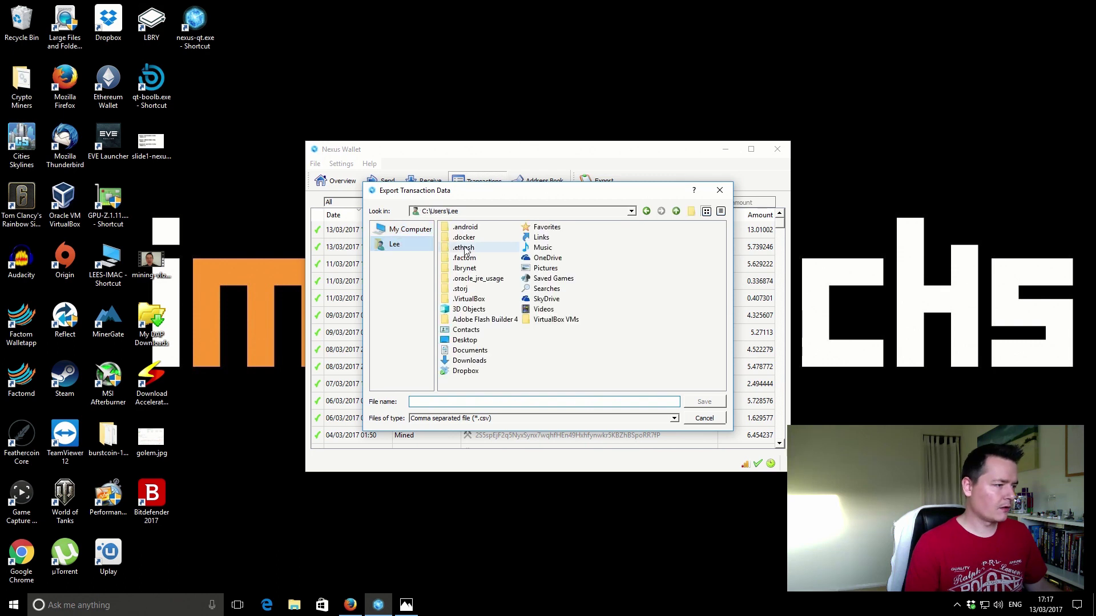
{"action": "left_click", "coordinate": [465, 341]}
{"action": "double_click", "coordinate": [465, 341]}
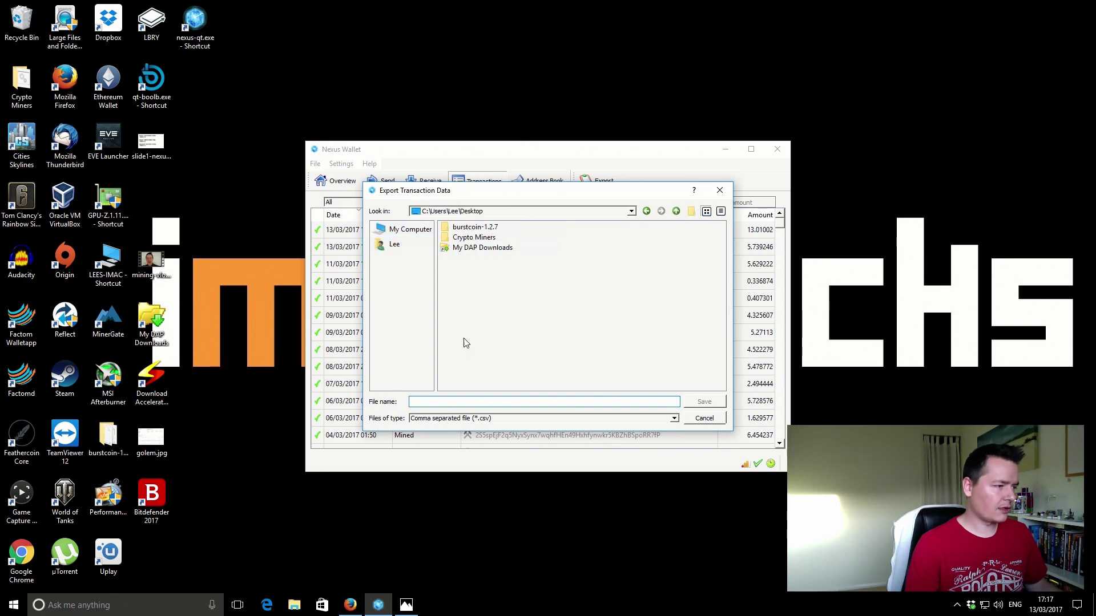
{"action": "left_click", "coordinate": [462, 403]}
{"action": "type", "text": "nexus"}
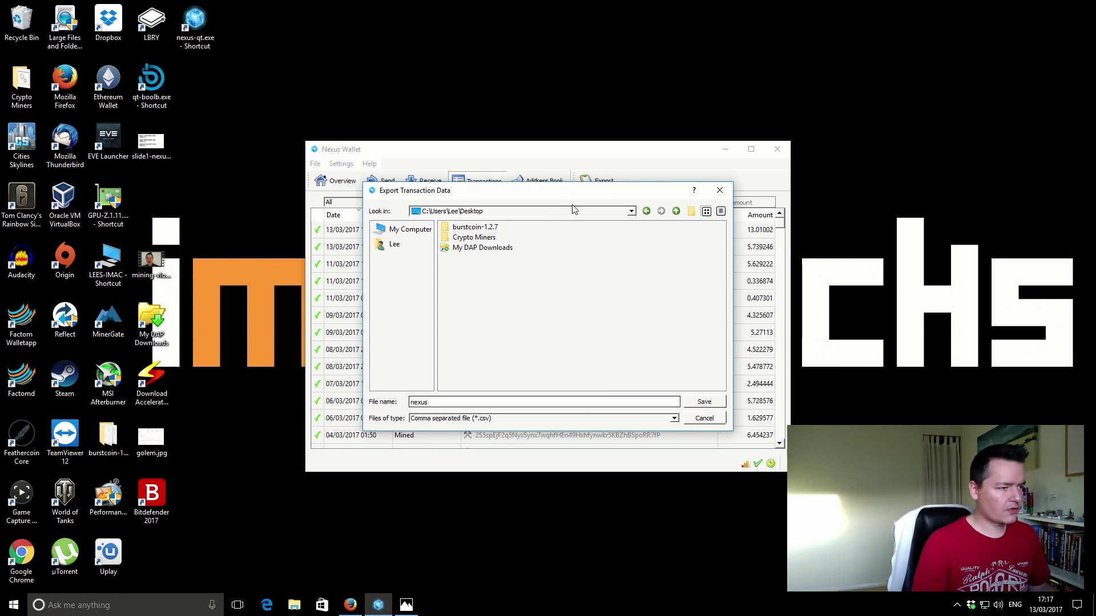
{"action": "left_click", "coordinate": [704, 402]}
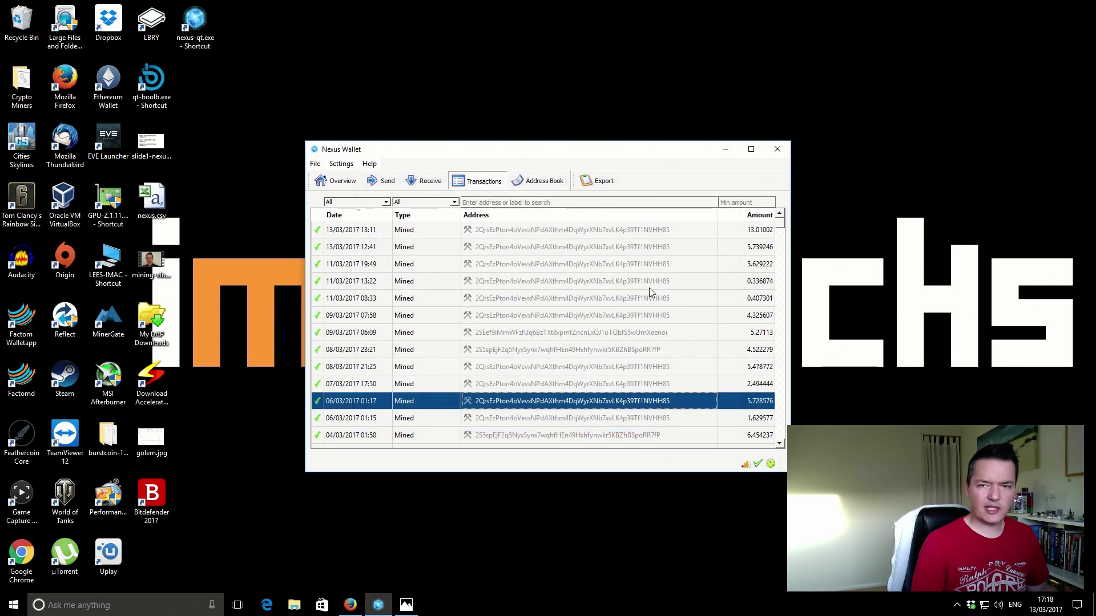
{"action": "left_click", "coordinate": [726, 150]}
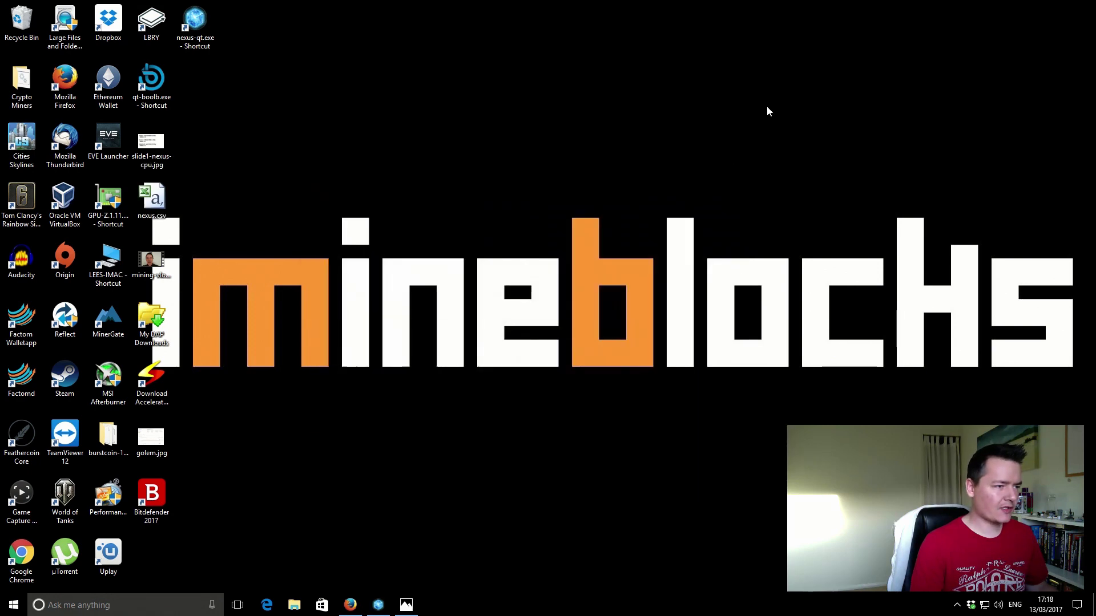
Open nexus.csv, widen column B for full timestamps, and sort all rows by Date descending
{"action": "double_click", "coordinate": [157, 204]}
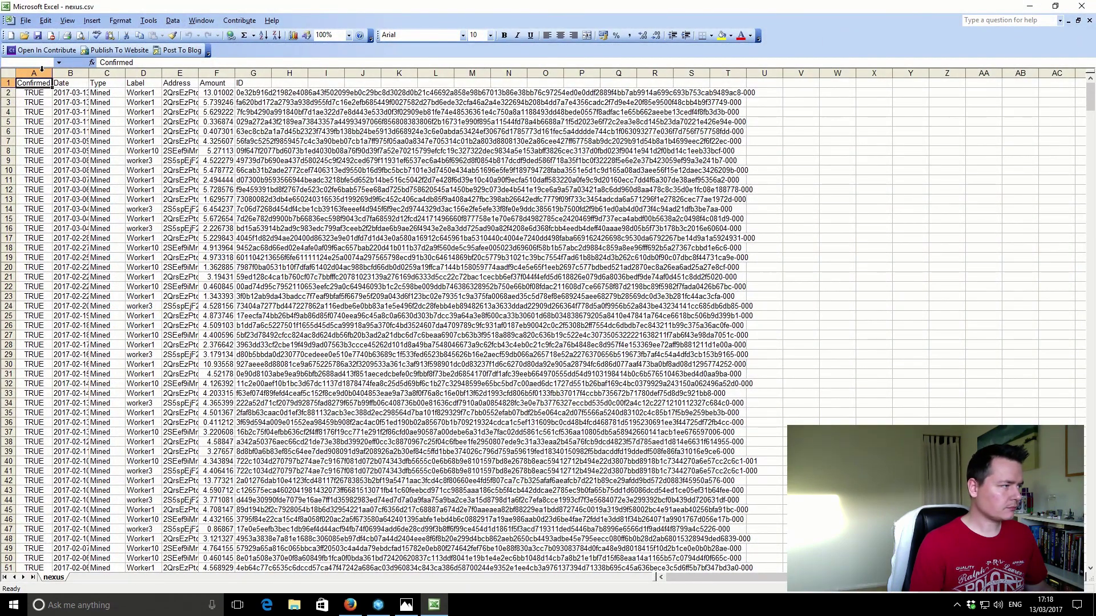
{"action": "left_click_drag", "start_coordinate": [89, 73], "coordinate": [156, 74]}
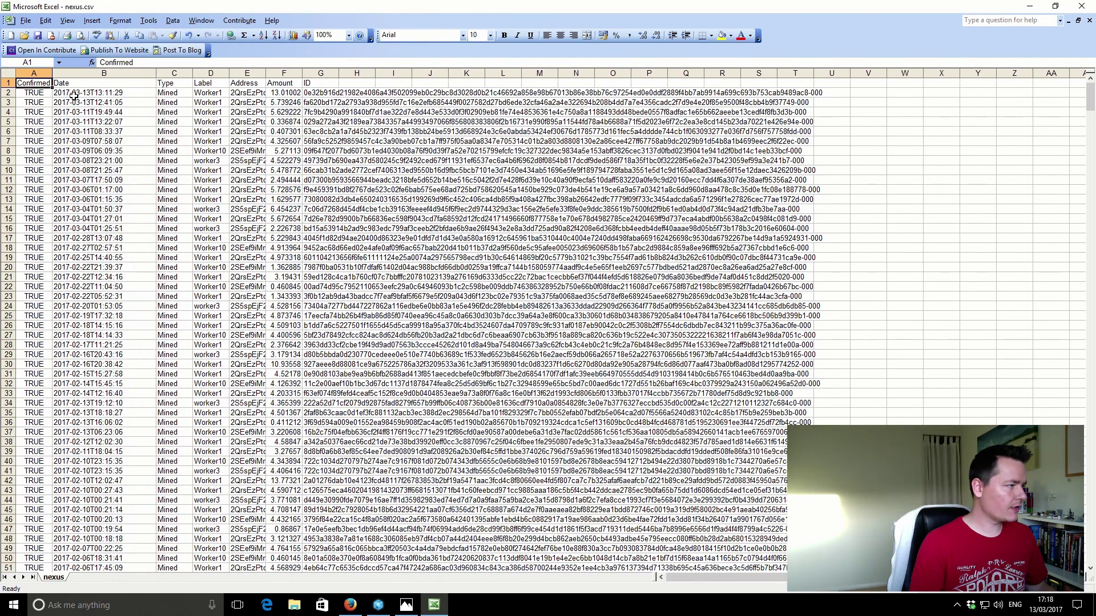
{"action": "left_click", "coordinate": [102, 103]}
{"action": "key", "text": "ctrl+a"}
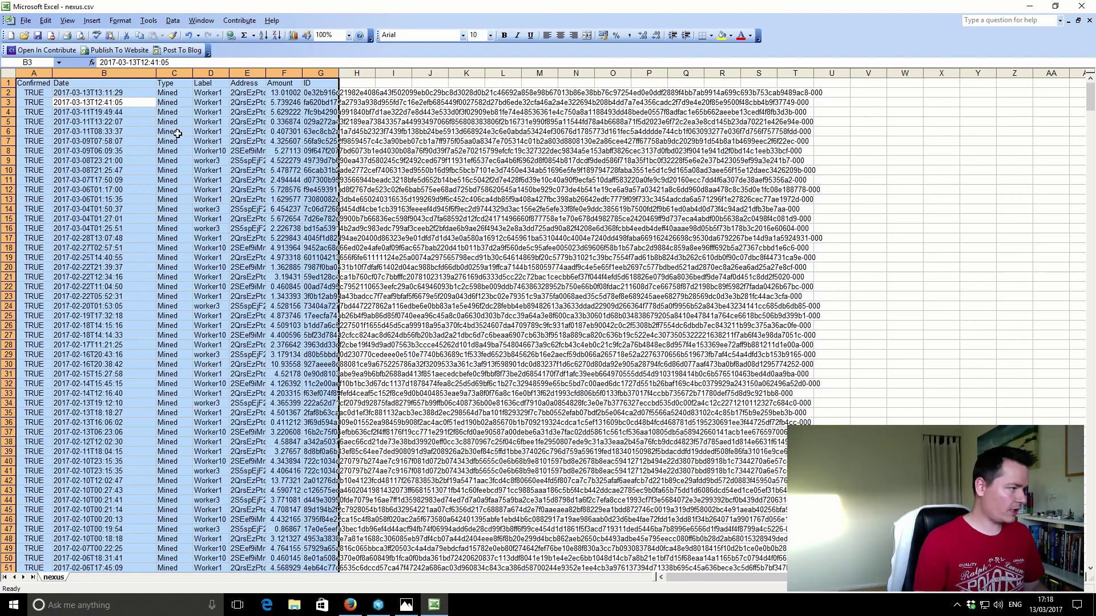
{"action": "left_click", "coordinate": [172, 21]}
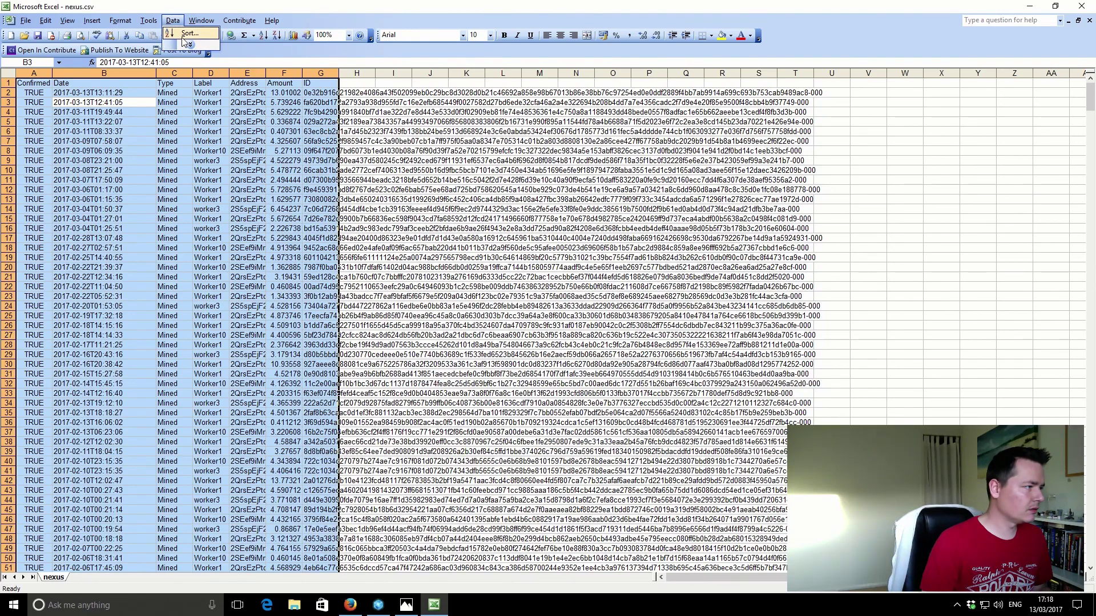
{"action": "left_click", "coordinate": [190, 32]}
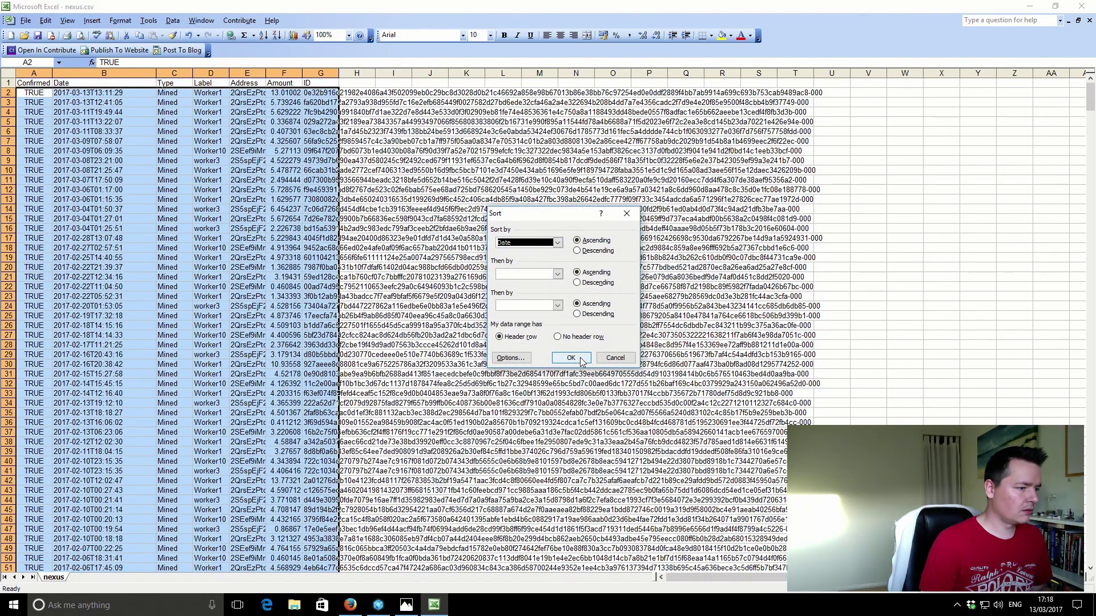
{"action": "left_click", "coordinate": [588, 252]}
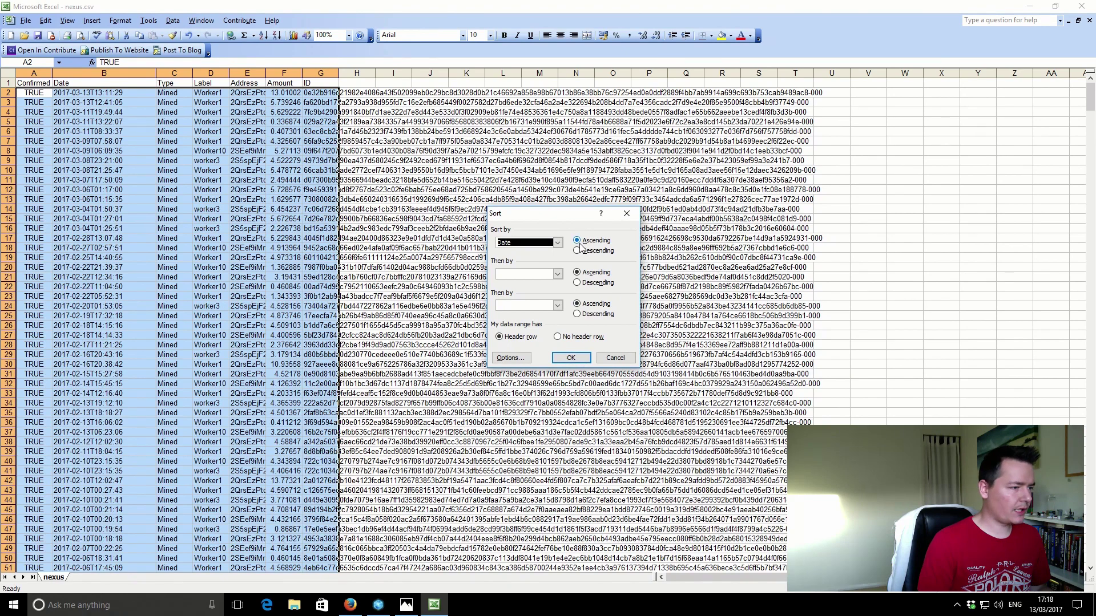
{"action": "left_click", "coordinate": [571, 358]}
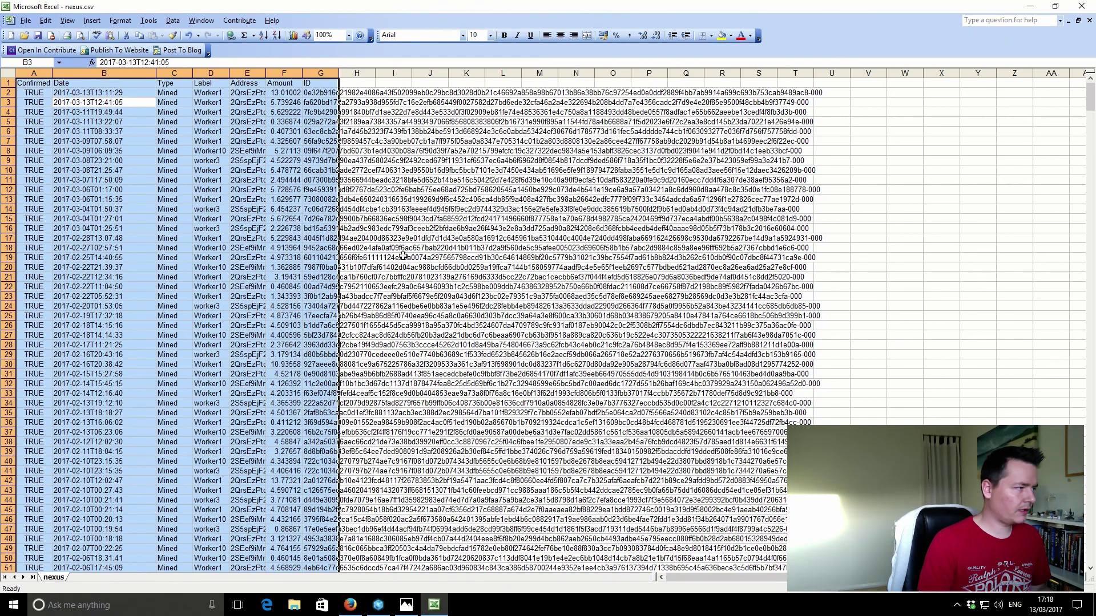
{"action": "left_click", "coordinate": [108, 113]}
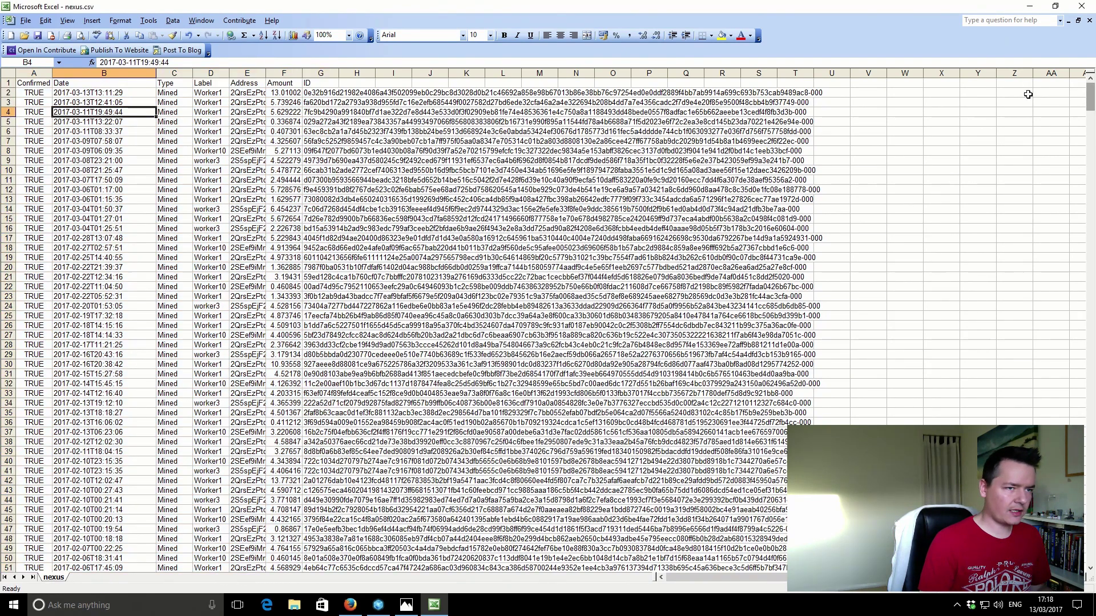
Delete rows 2–6 holding the newest transactions
{"action": "left_click", "coordinate": [96, 141]}
{"action": "left_click", "coordinate": [94, 131]}
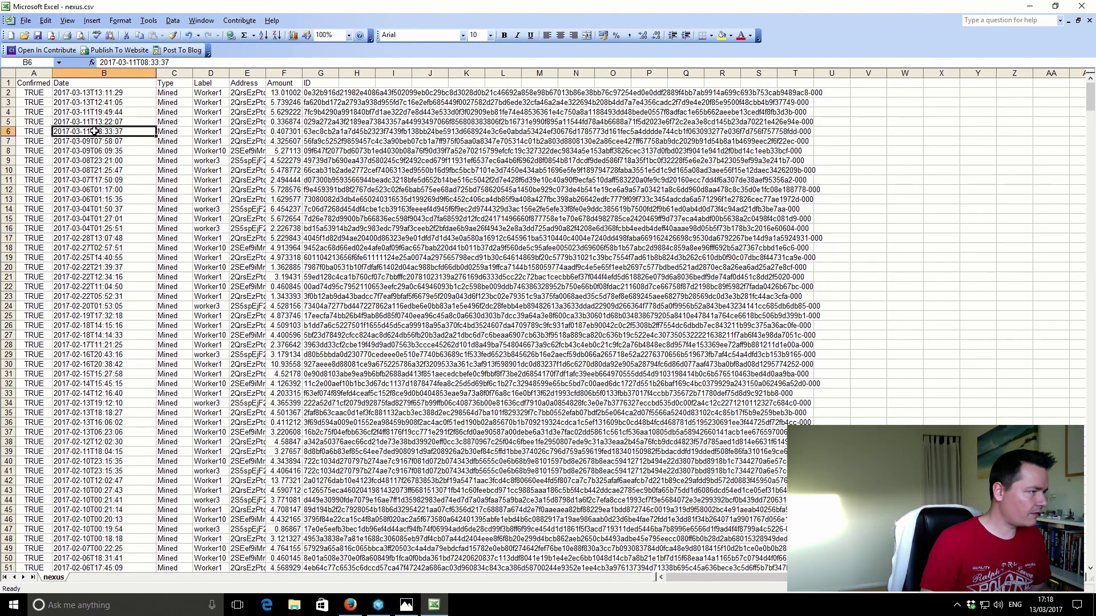
{"action": "left_click", "coordinate": [8, 131]}
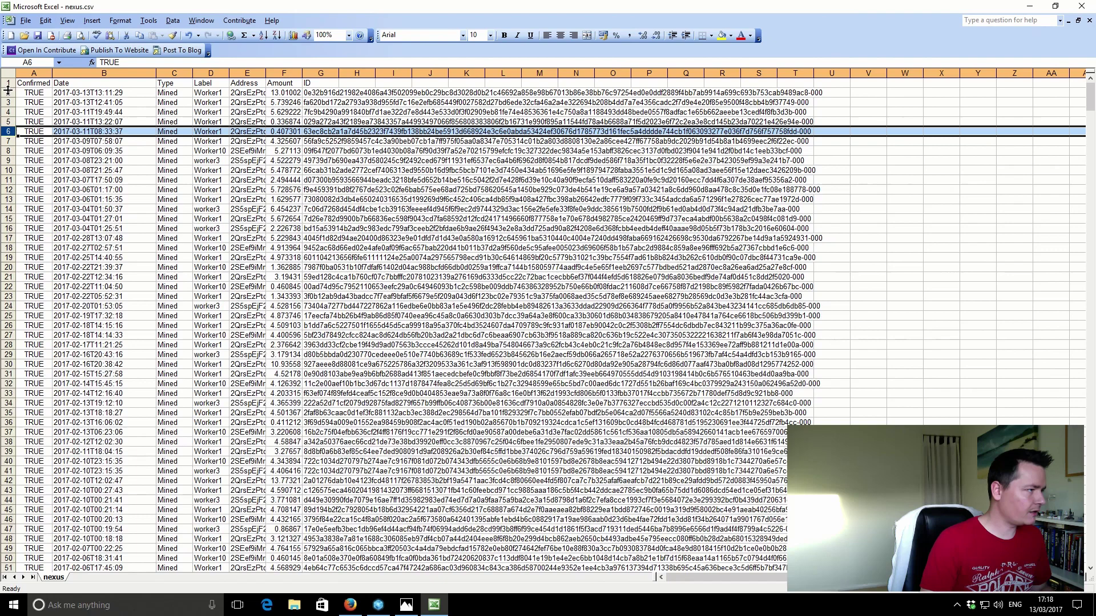
{"action": "left_click", "coordinate": [8, 96], "text": "shift"}
{"action": "right_click", "coordinate": [8, 96]}
{"action": "left_click", "coordinate": [36, 166]}
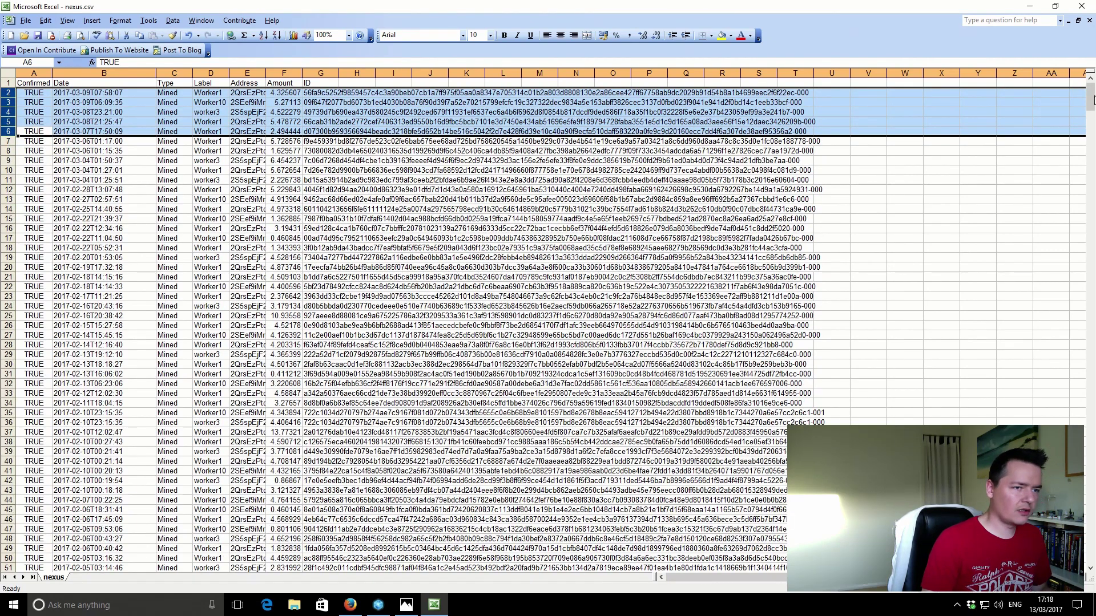
Delete the older rows 44 to 871, leaving data ending at 2017-02-10T00:18:18
{"action": "left_click_drag", "start_coordinate": [1092, 96], "coordinate": [1092, 108]}
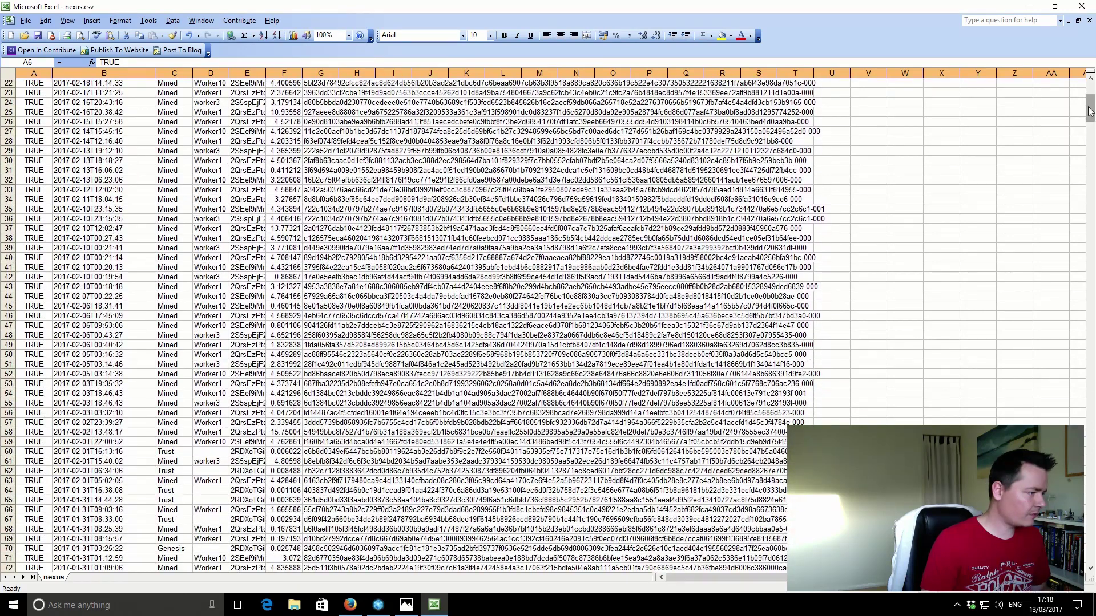
{"action": "left_click", "coordinate": [86, 229]}
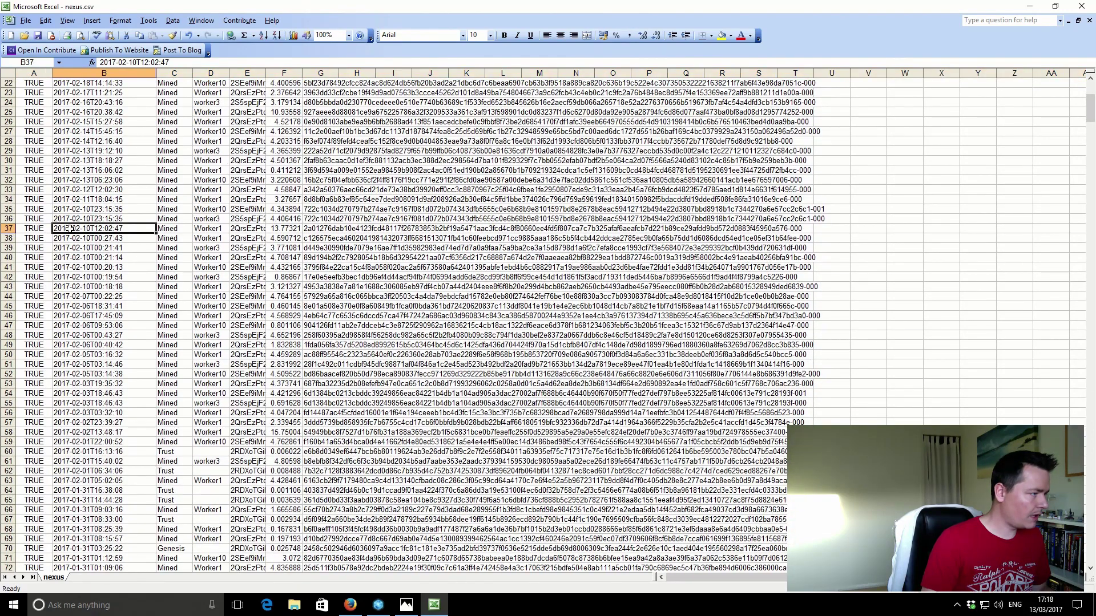
{"action": "left_click", "coordinate": [6, 238]}
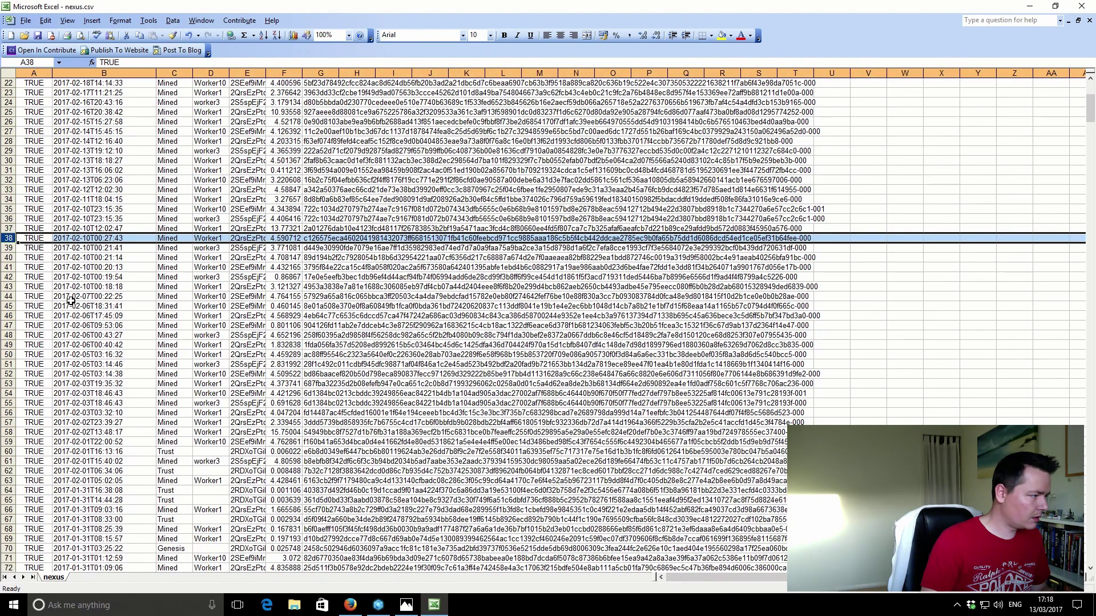
{"action": "left_click", "coordinate": [6, 296]}
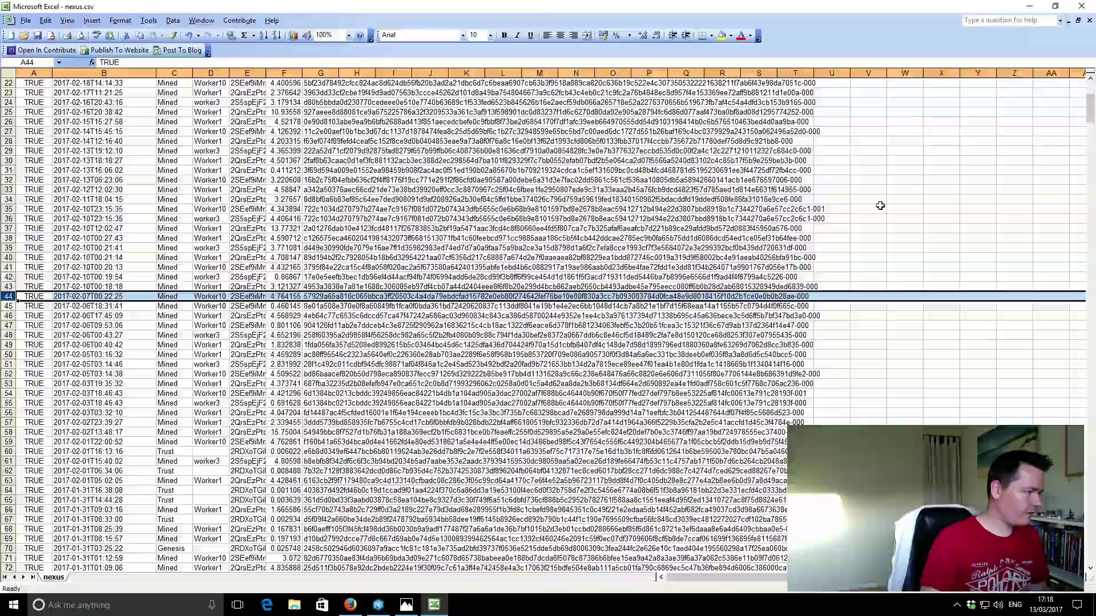
{"action": "left_click_drag", "start_coordinate": [1093, 127], "coordinate": [1092, 548]}
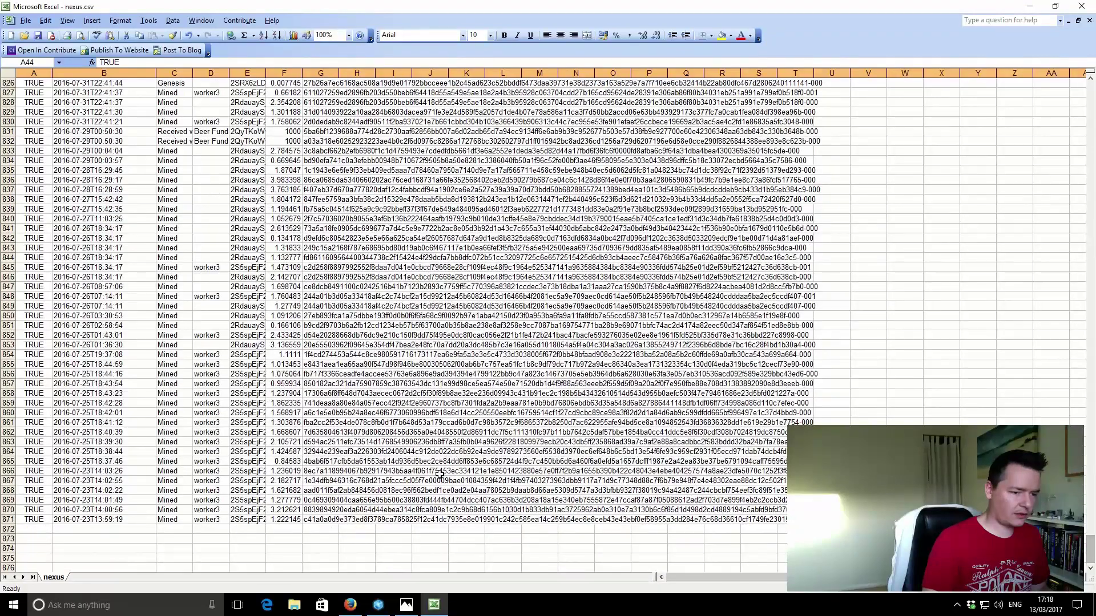
{"action": "left_click", "coordinate": [8, 519], "text": "shift"}
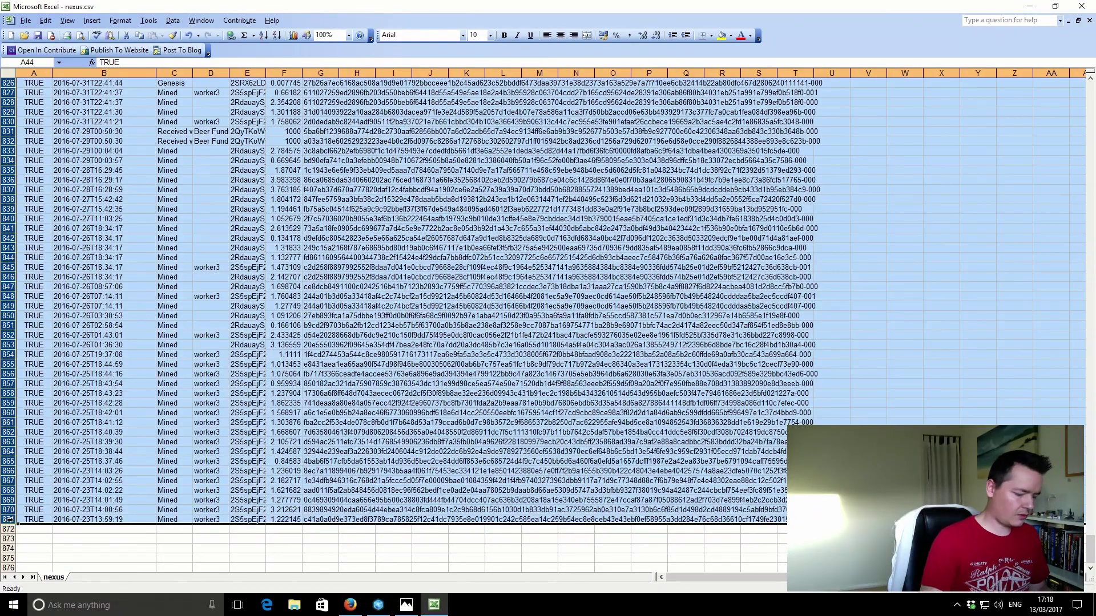
{"action": "key", "text": "ctrl+minus"}
{"action": "left_click", "coordinate": [149, 315]}
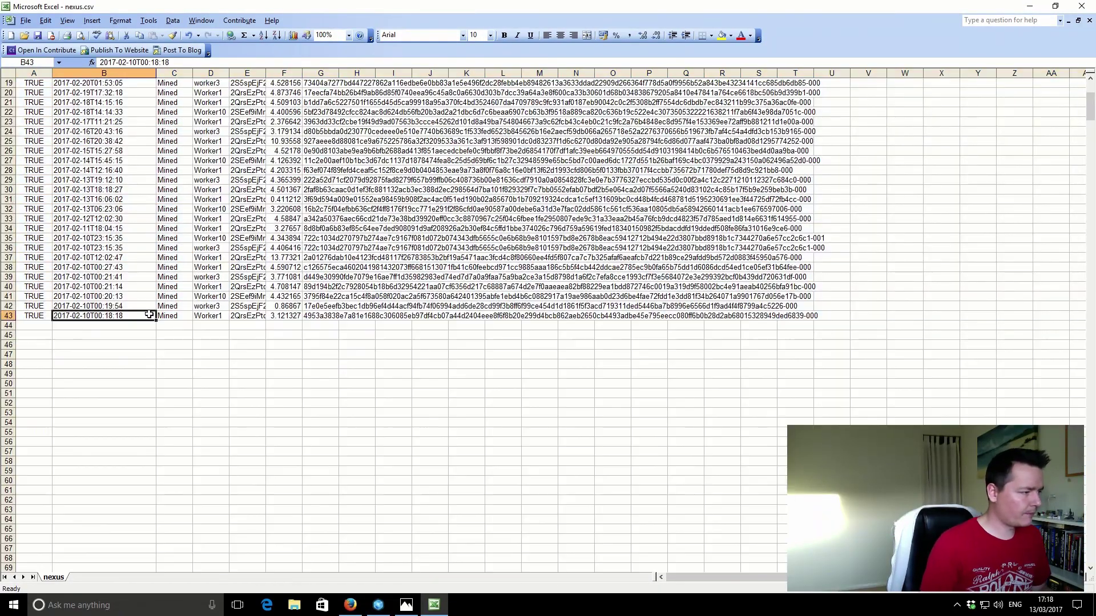
{"action": "scroll", "coordinate": [206, 303], "scroll_direction": "up", "scroll_amount": 6}
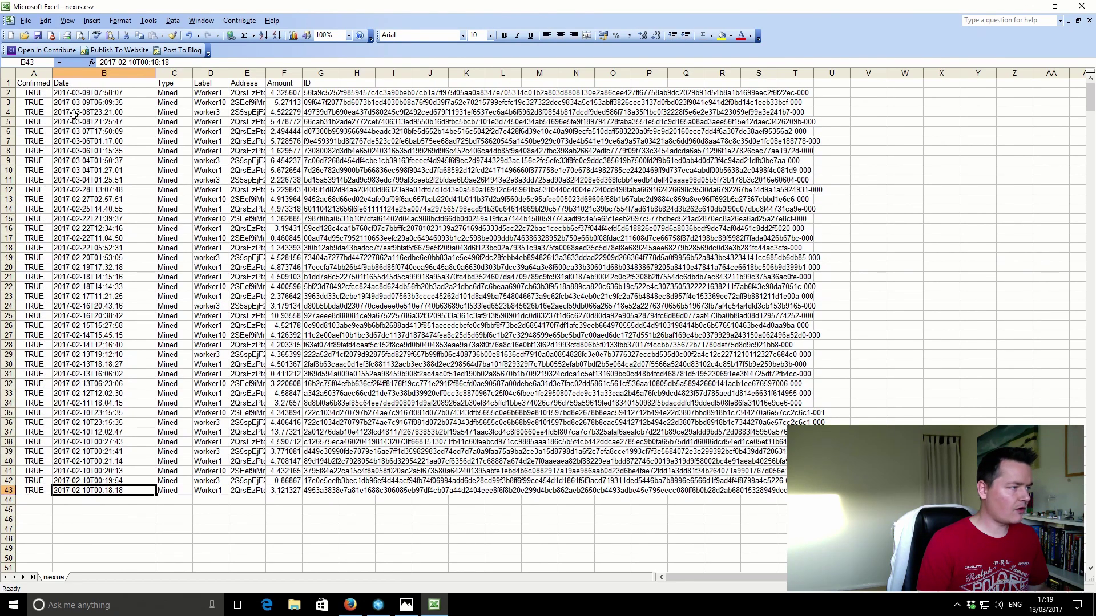
Select the Label column to inspect the worker labels
{"action": "left_click", "coordinate": [227, 141]}
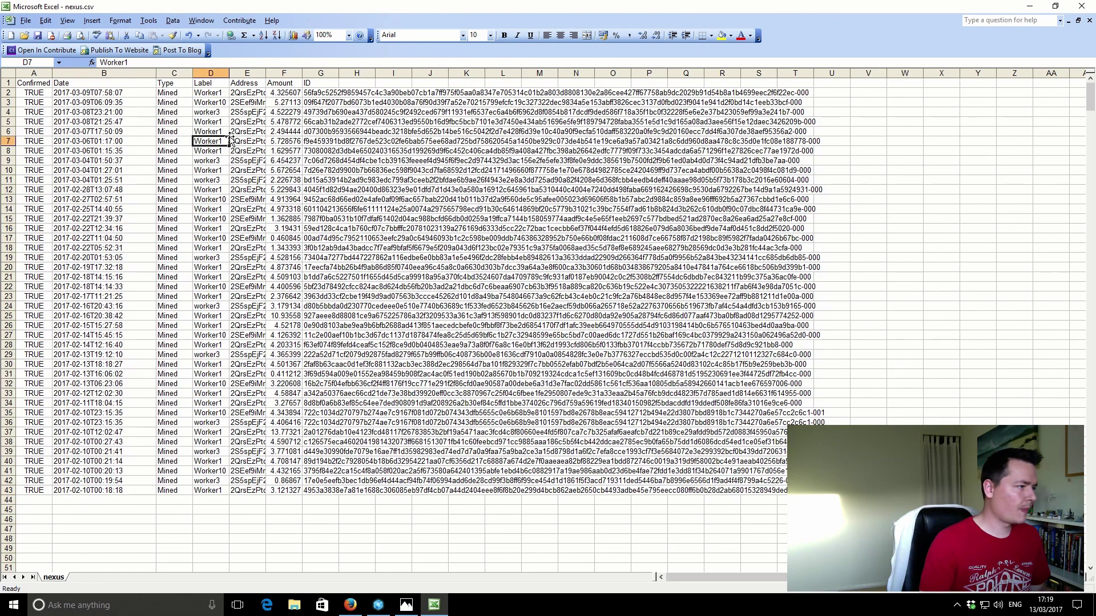
{"action": "left_click", "coordinate": [204, 95]}
{"action": "key", "text": "ctrl+a"}
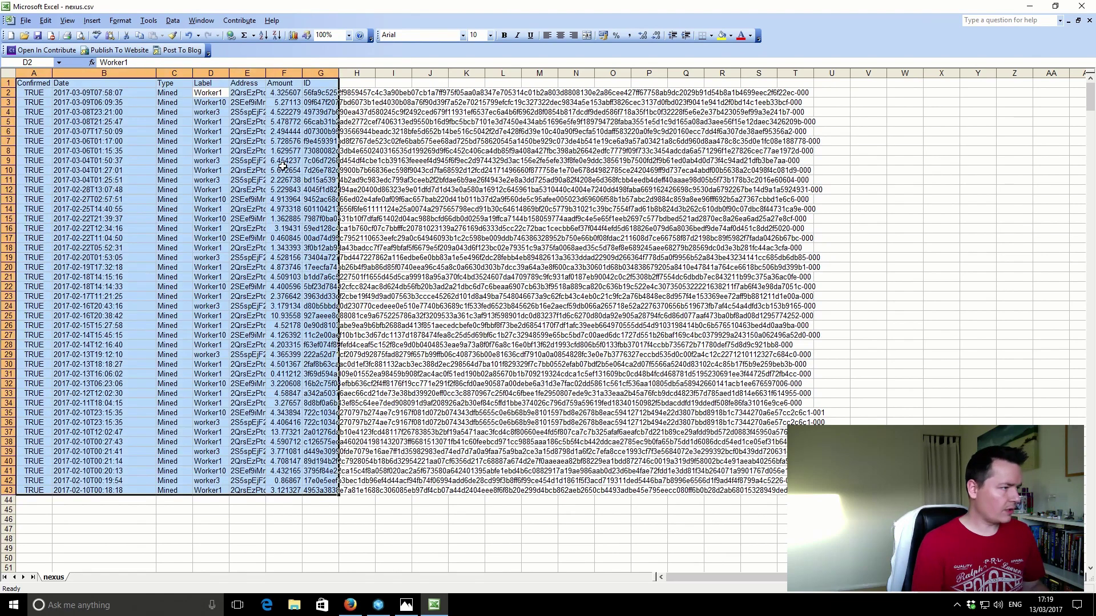
{"action": "left_click", "coordinate": [209, 84]}
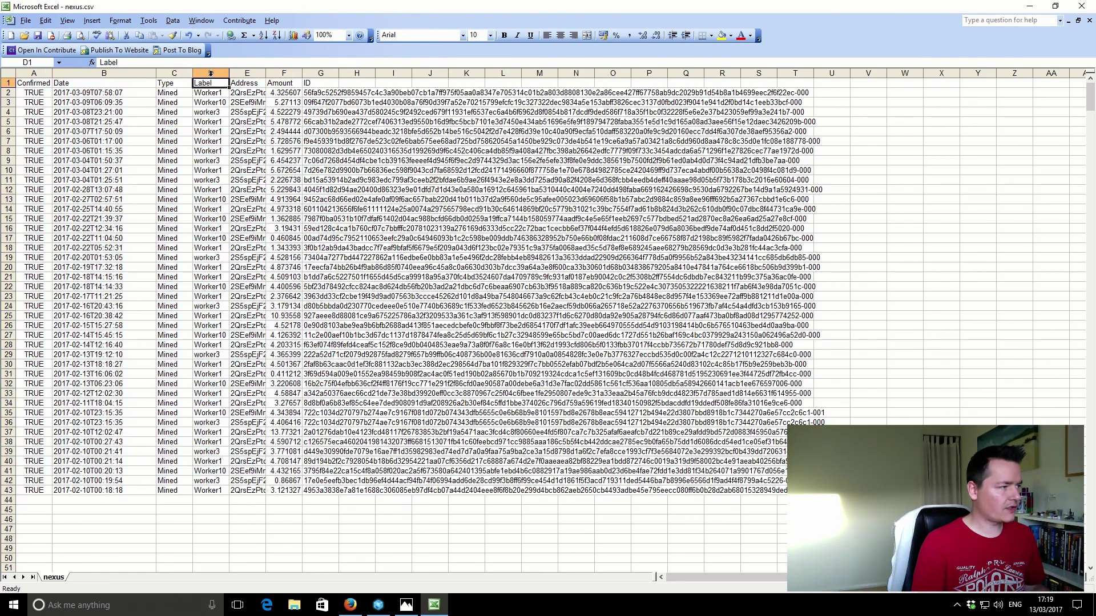
{"action": "left_click", "coordinate": [211, 73]}
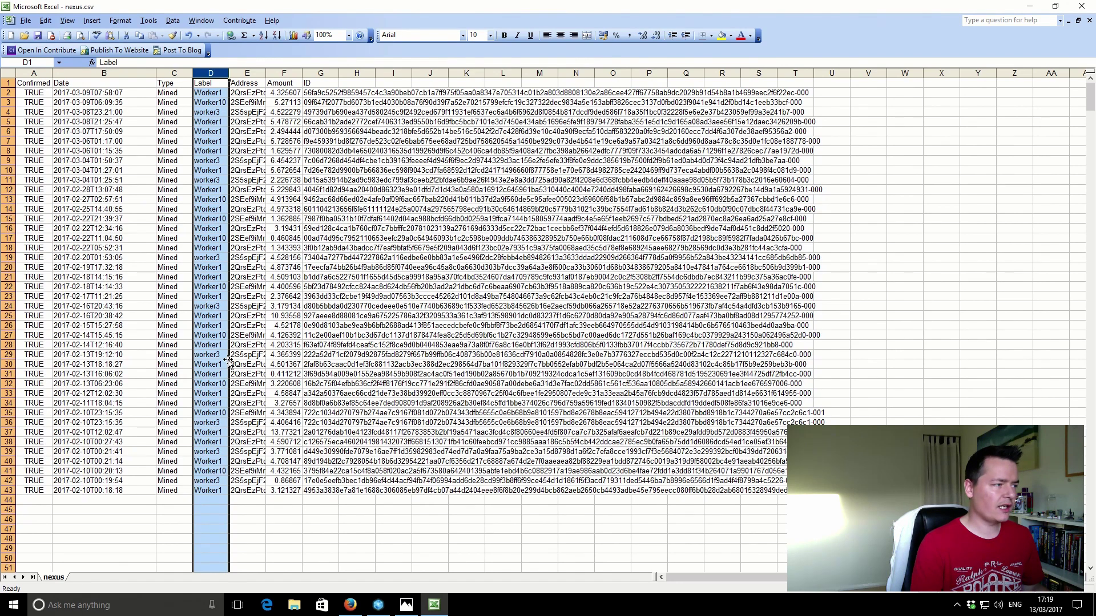
Sort the whole transaction table by Label in ascending order
{"action": "left_click", "coordinate": [215, 120]}
{"action": "key", "text": "ctrl+a"}
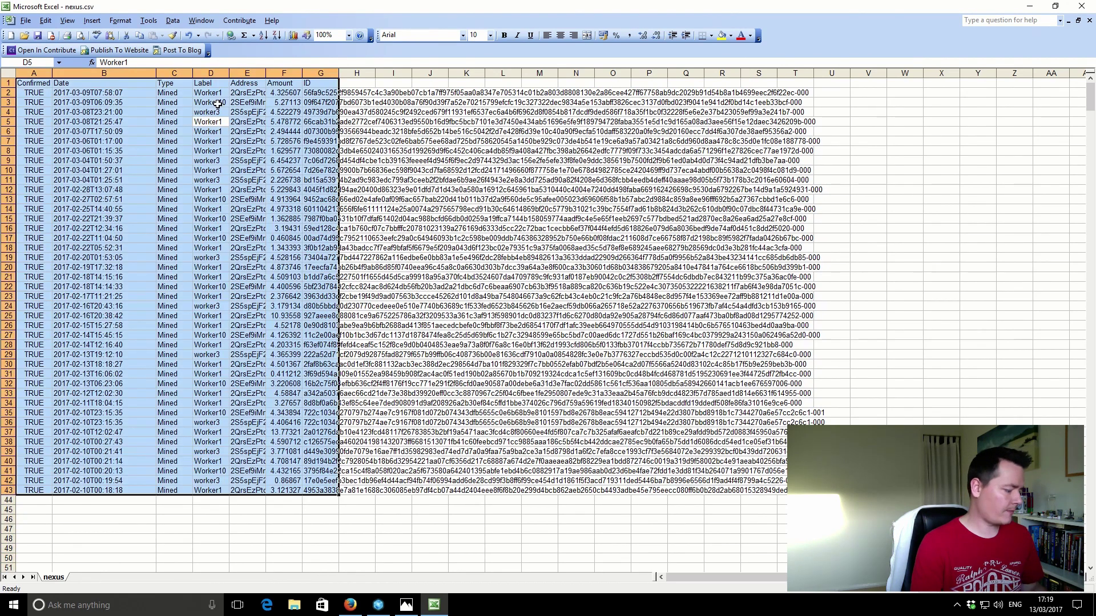
{"action": "left_click", "coordinate": [174, 21]}
{"action": "left_click", "coordinate": [191, 33]}
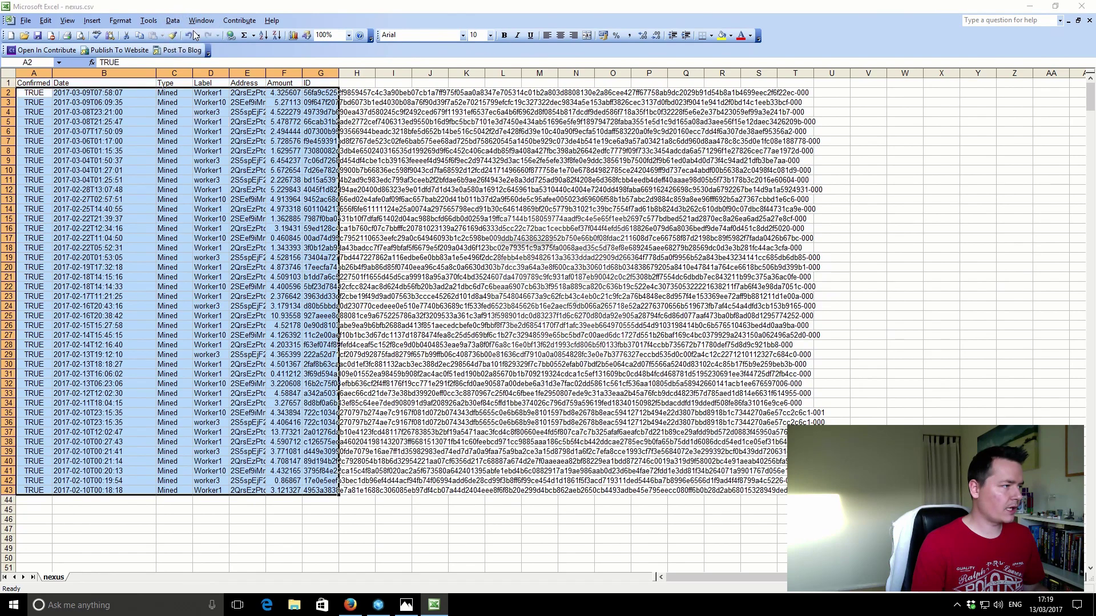
{"action": "left_click", "coordinate": [558, 243]}
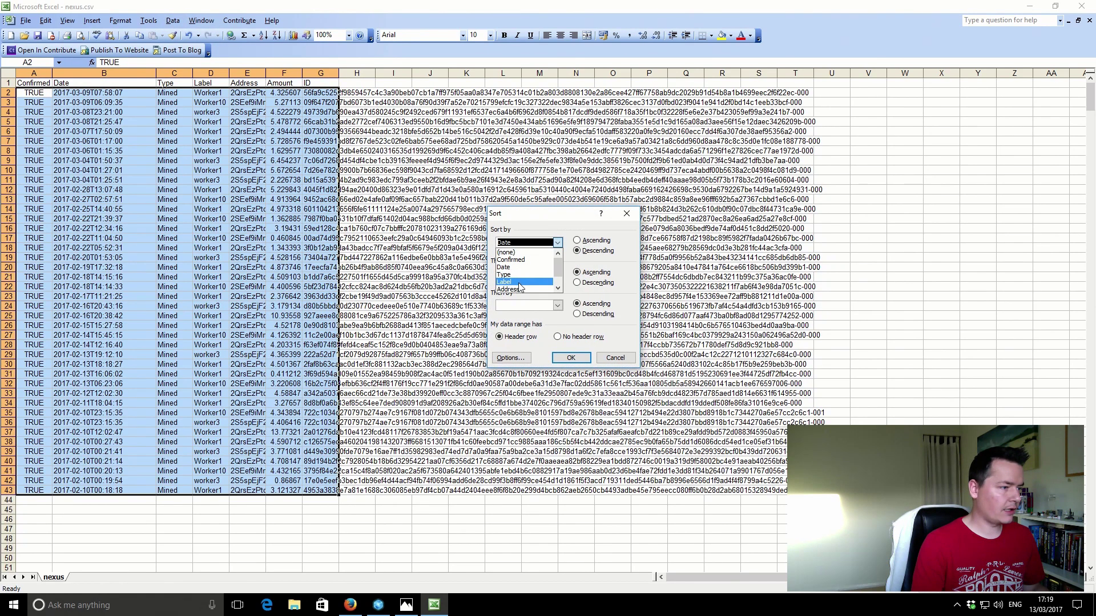
{"action": "left_click", "coordinate": [521, 282]}
{"action": "left_click", "coordinate": [581, 240]}
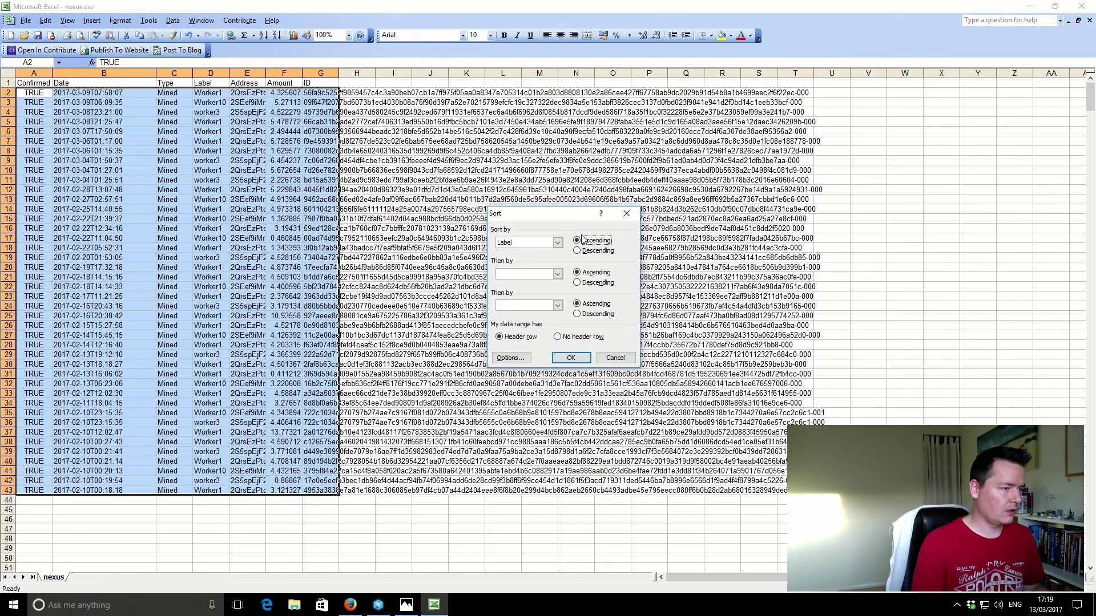
{"action": "left_click", "coordinate": [571, 358]}
{"action": "left_click", "coordinate": [391, 237]}
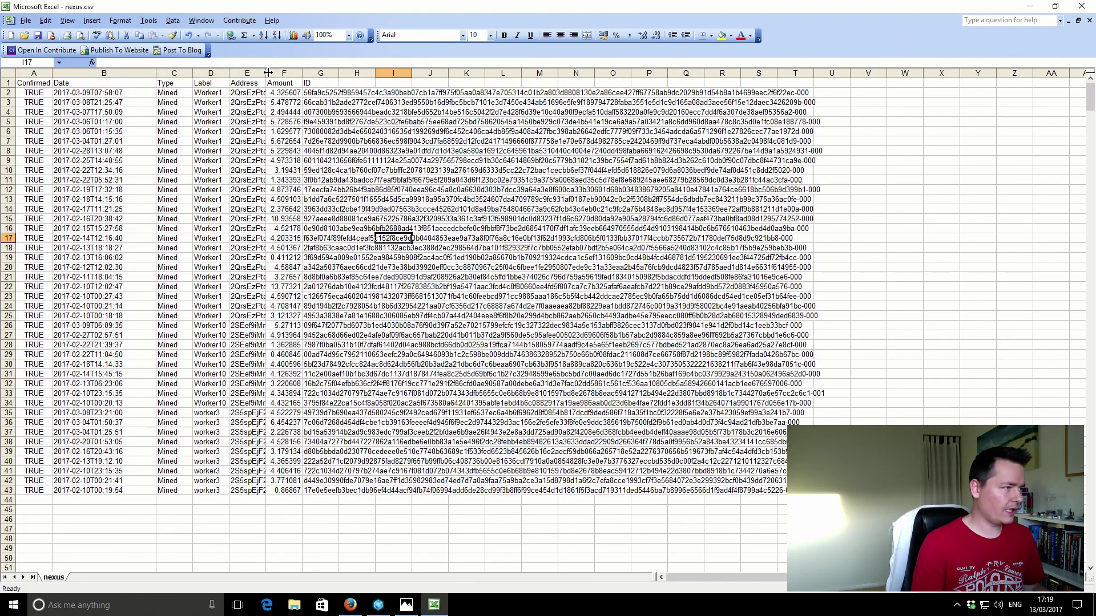
{"action": "left_click", "coordinate": [213, 93]}
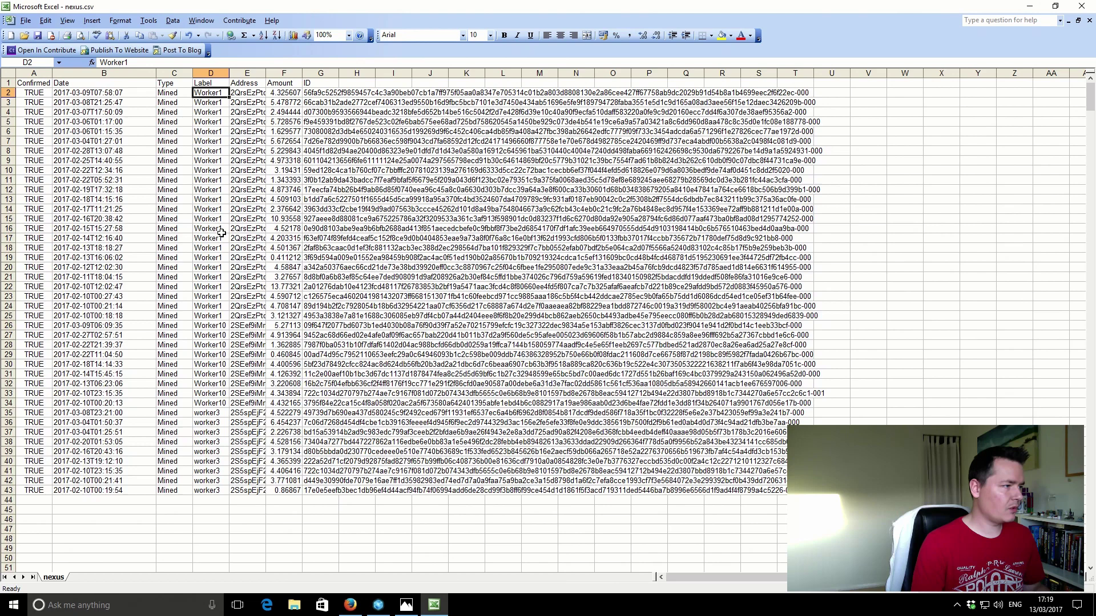
{"action": "left_click", "coordinate": [207, 318], "text": "shift"}
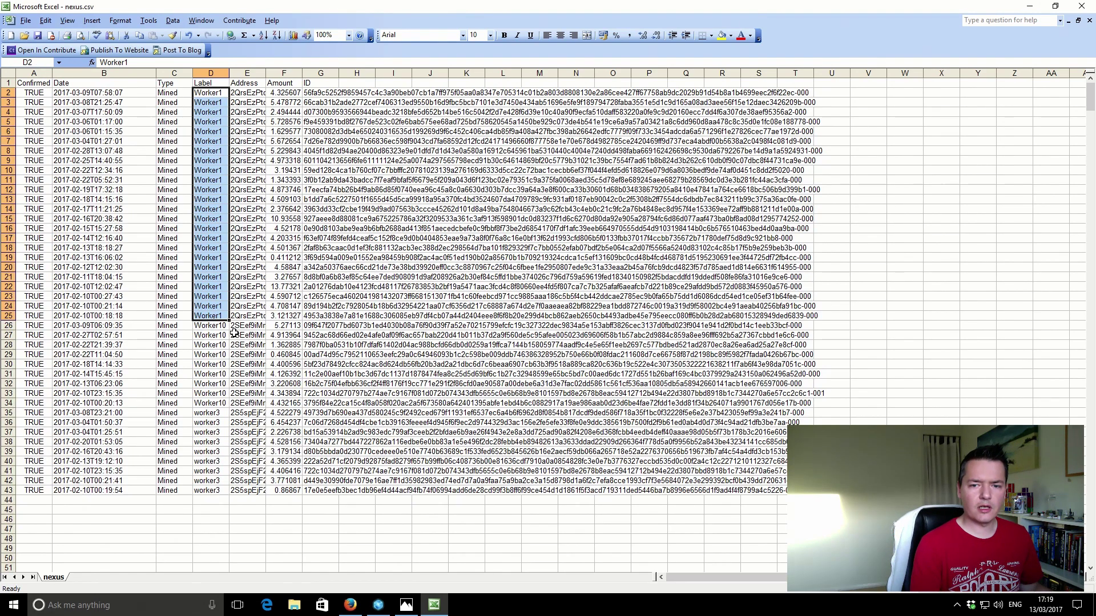
{"action": "left_click", "coordinate": [334, 366]}
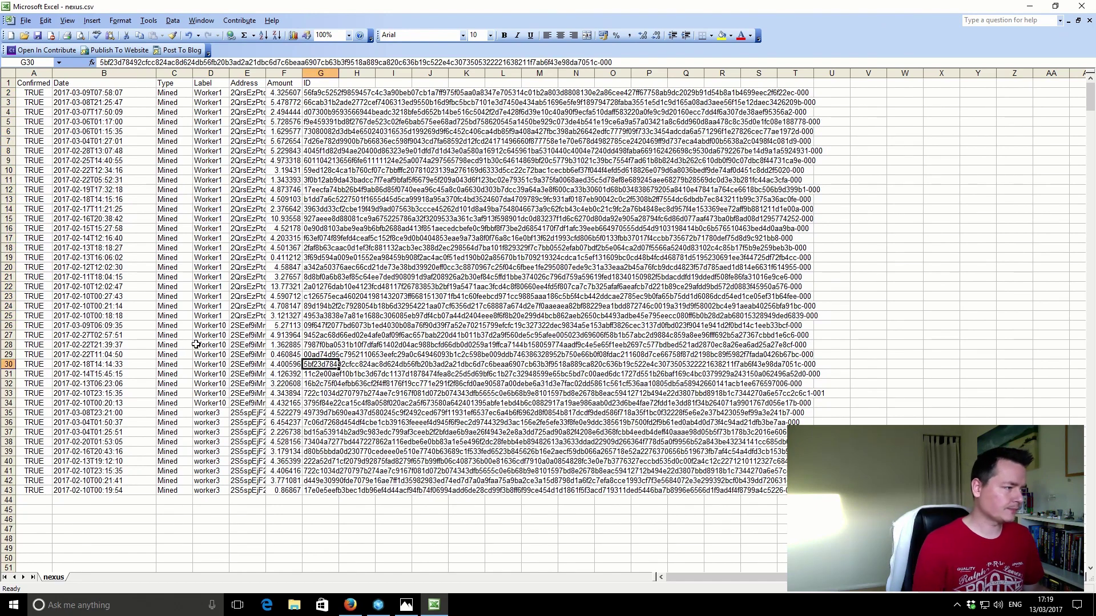
{"action": "left_click_drag", "start_coordinate": [213, 327], "coordinate": [209, 403]}
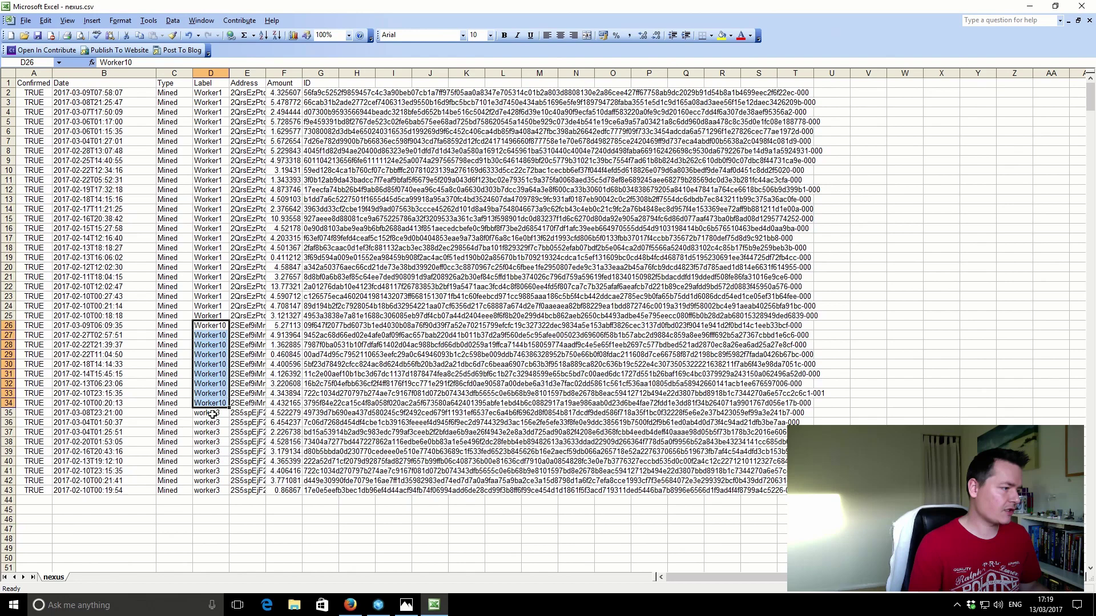
{"action": "left_click_drag", "start_coordinate": [213, 414], "coordinate": [214, 484]}
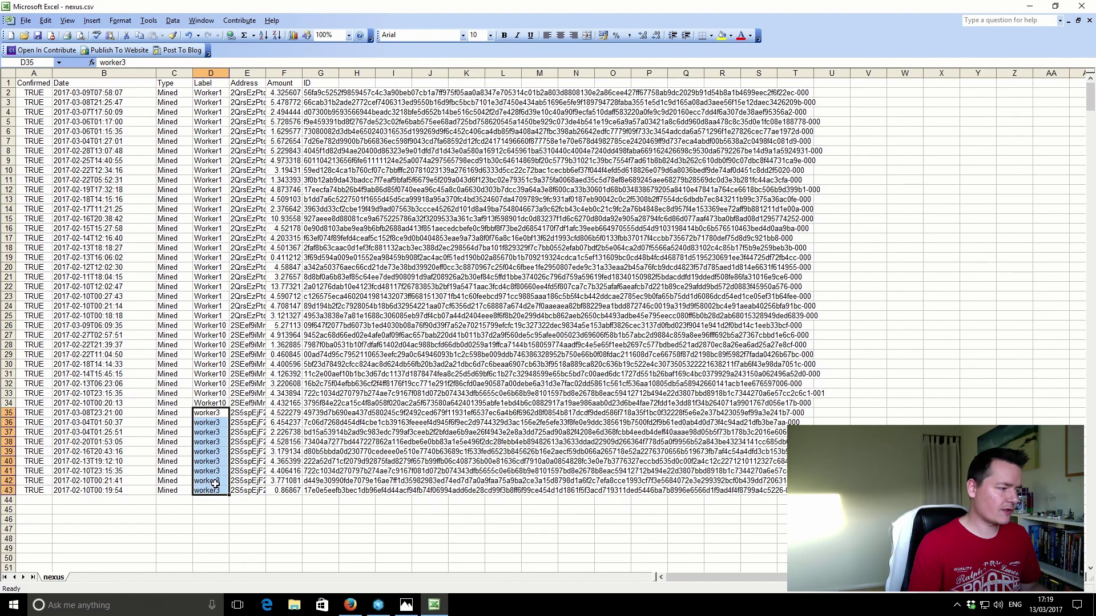
{"action": "left_click", "coordinate": [253, 451]}
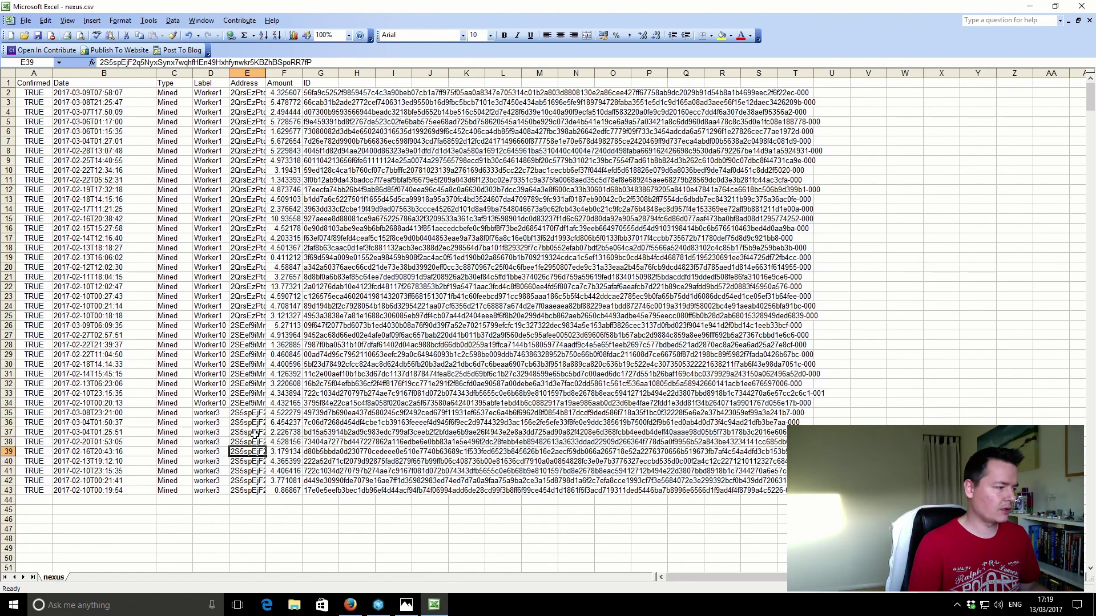
{"action": "left_click", "coordinate": [281, 91]}
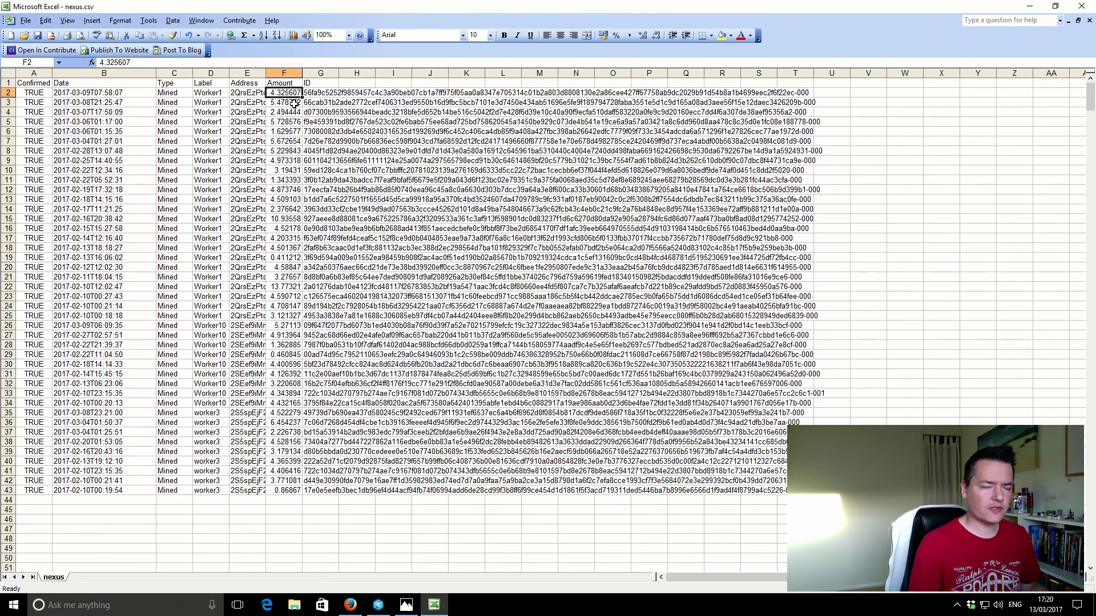
{"action": "left_click_drag", "start_coordinate": [284, 93], "coordinate": [294, 313]}
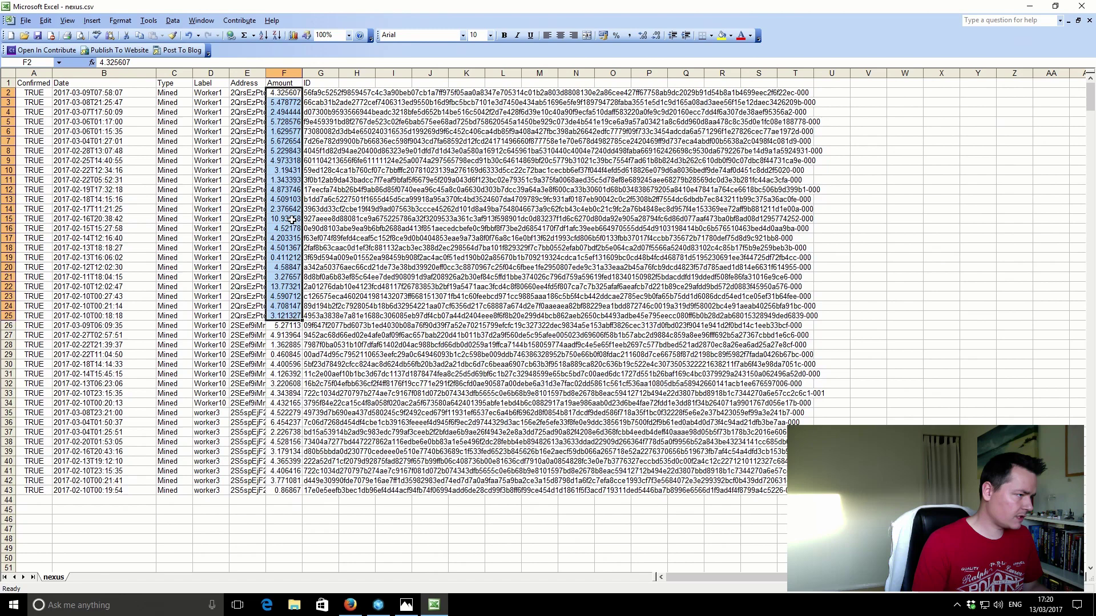
{"action": "left_click", "coordinate": [254, 200]}
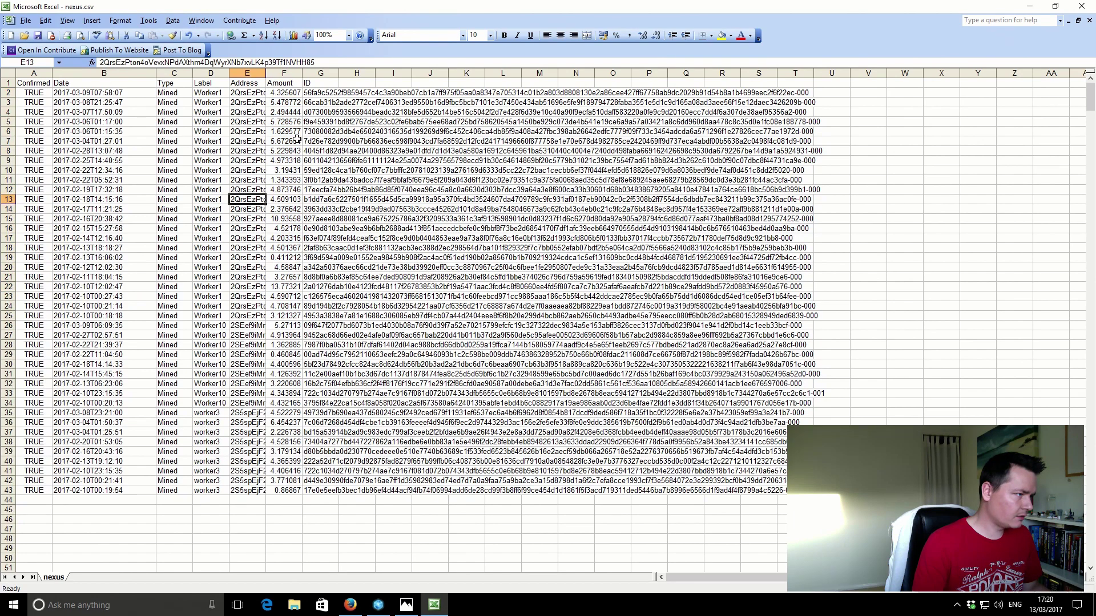
{"action": "left_click_drag", "start_coordinate": [283, 95], "coordinate": [293, 310]}
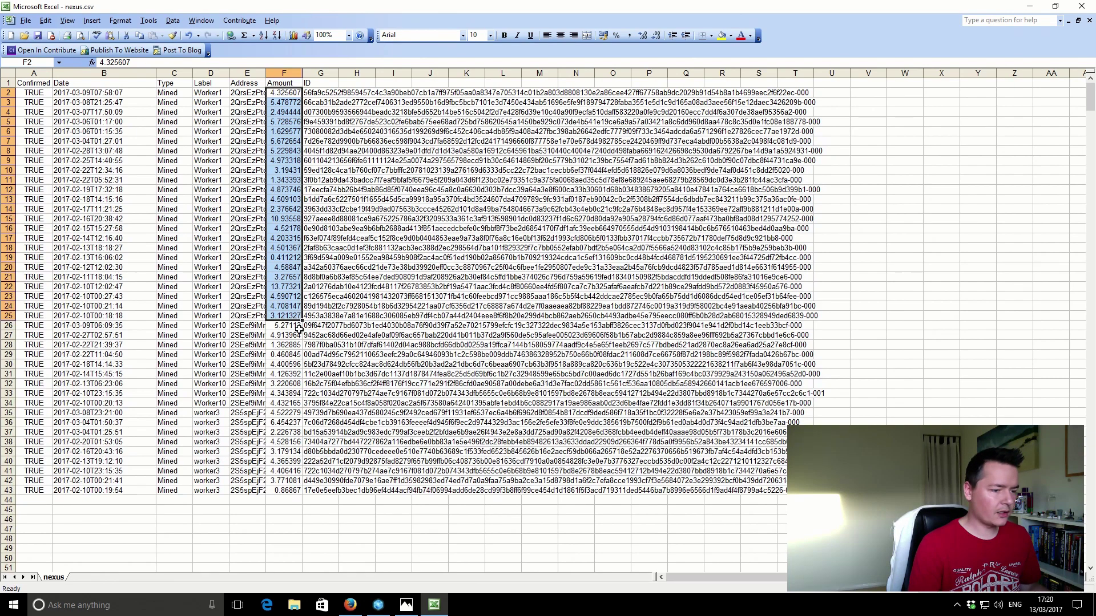
{"action": "left_click", "coordinate": [263, 323]}
{"action": "left_click_drag", "start_coordinate": [285, 325], "coordinate": [284, 398]}
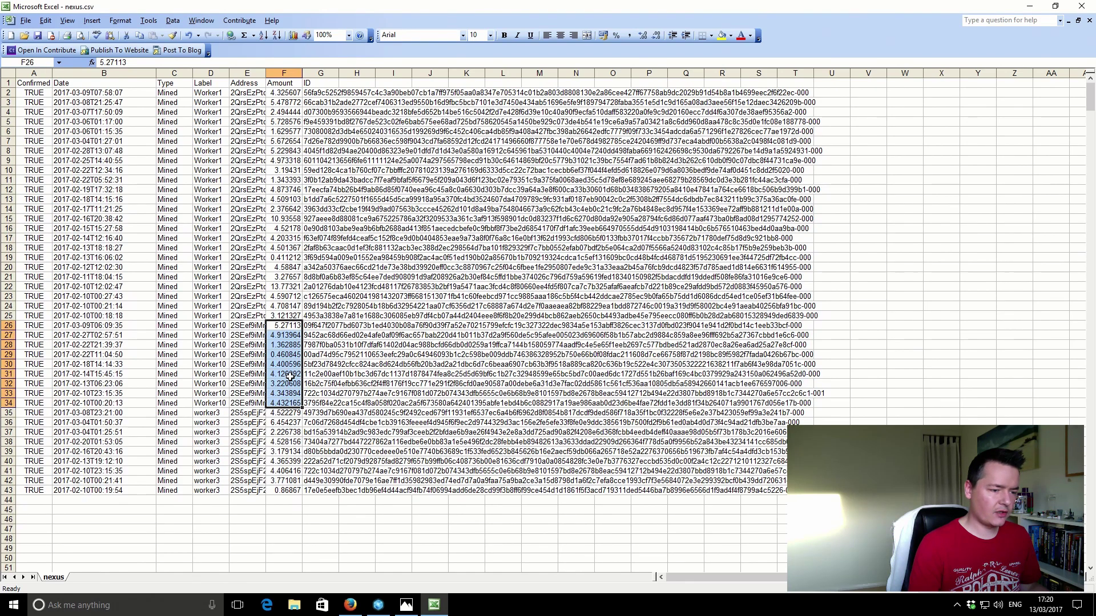
{"action": "left_click_drag", "start_coordinate": [284, 413], "coordinate": [284, 492]}
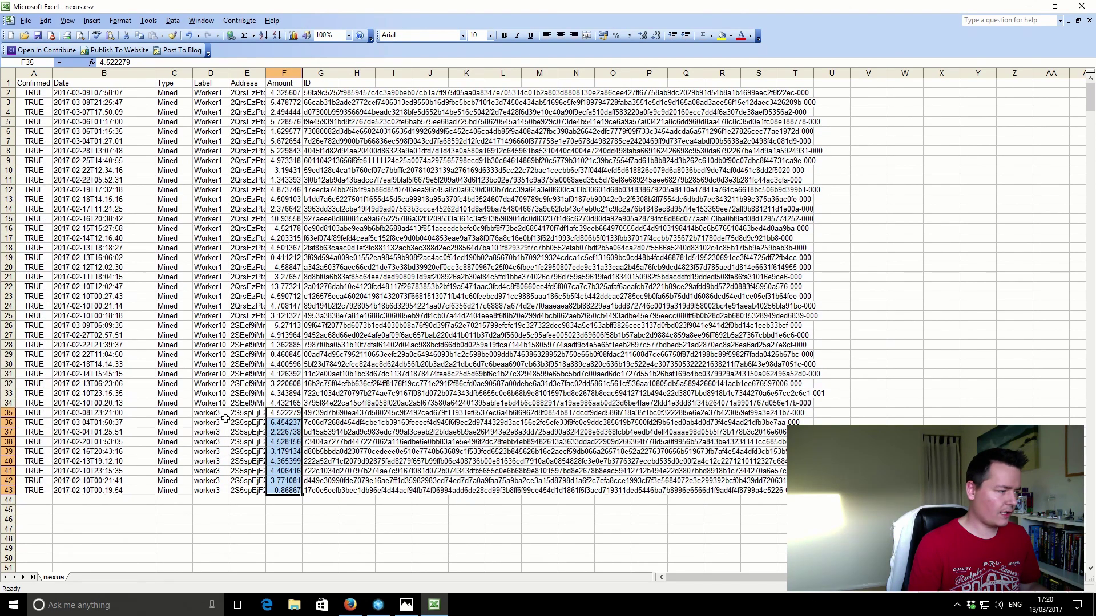
{"action": "left_click_drag", "start_coordinate": [225, 415], "coordinate": [283, 491]}
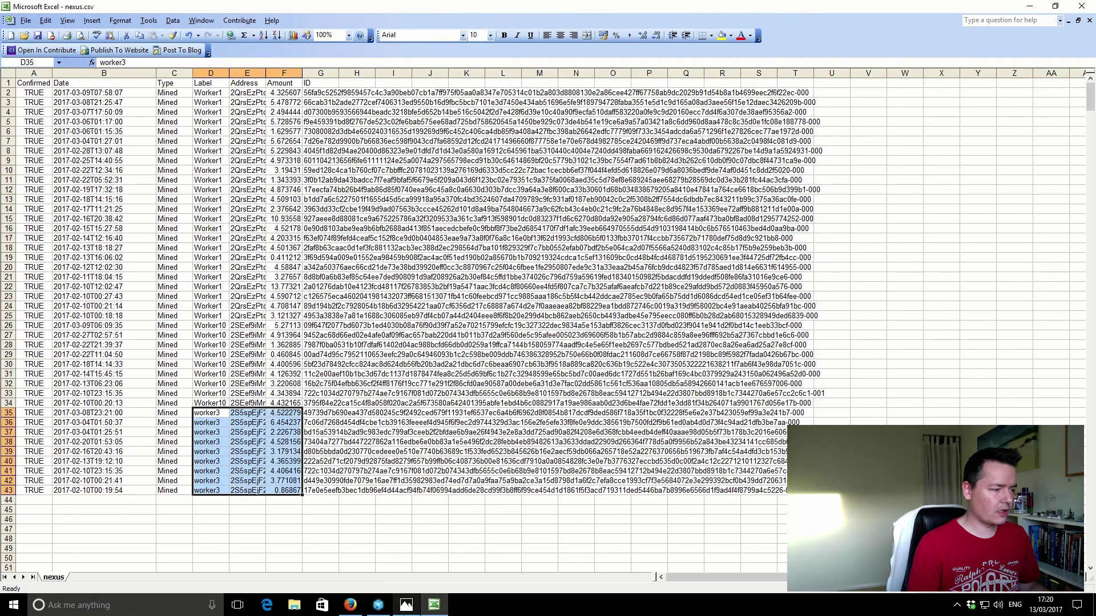
{"action": "left_click", "coordinate": [406, 605]}
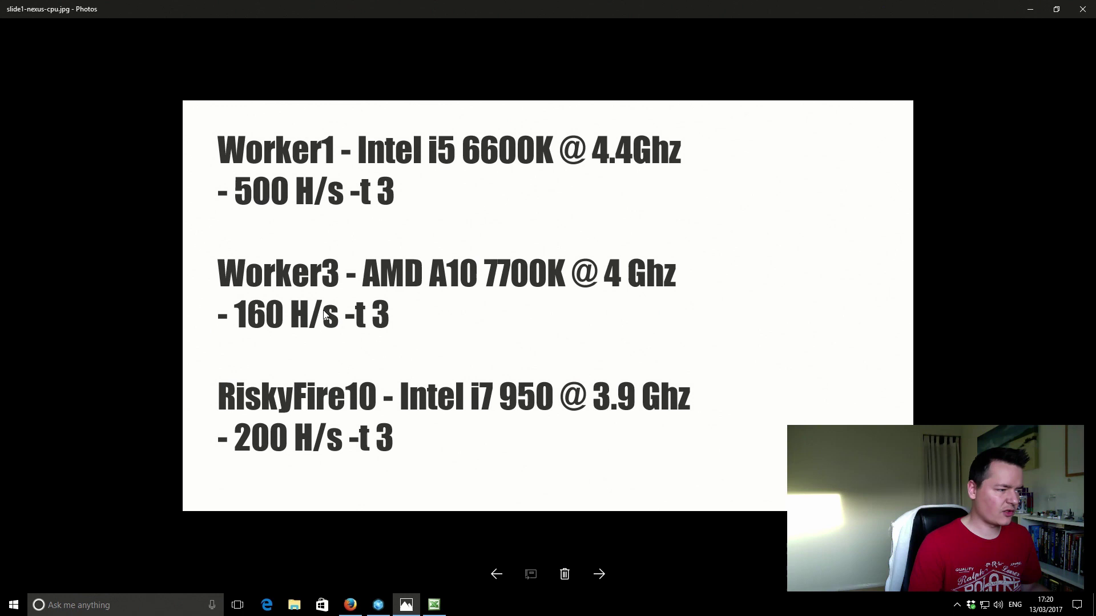
{"action": "left_click", "coordinate": [437, 609]}
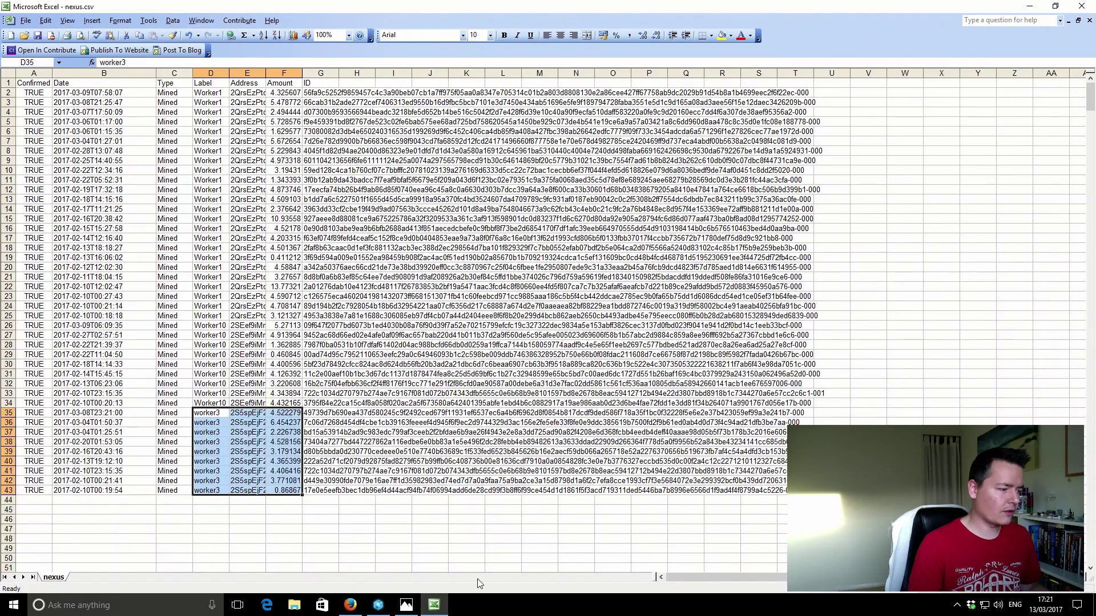
Select the amounts F2:F43 to read their sum and launch the Calculator
{"action": "left_click", "coordinate": [294, 492]}
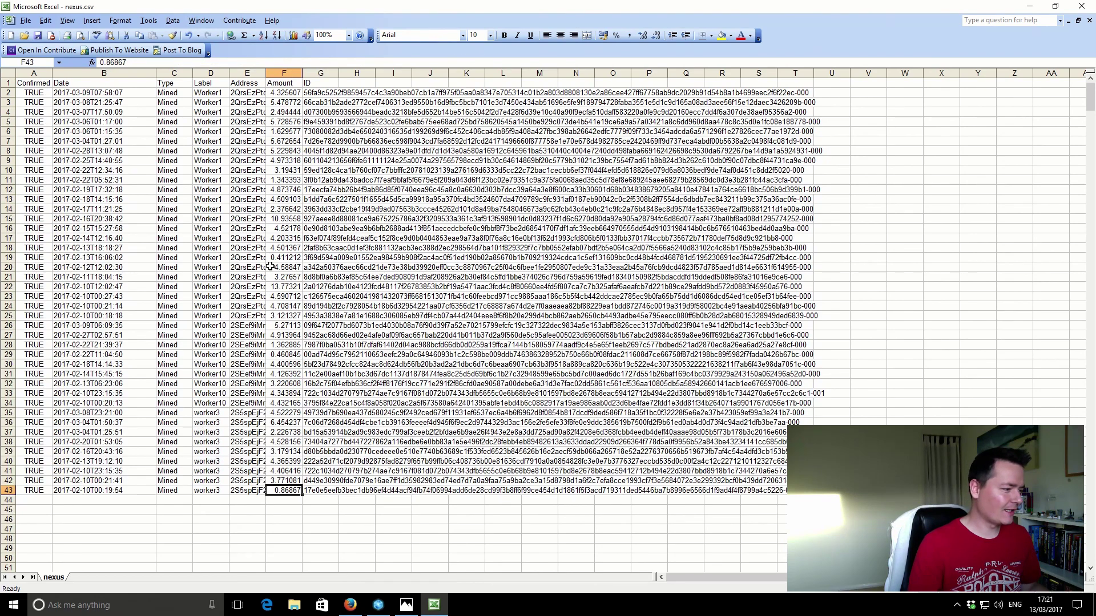
{"action": "double_click", "coordinate": [271, 92]}
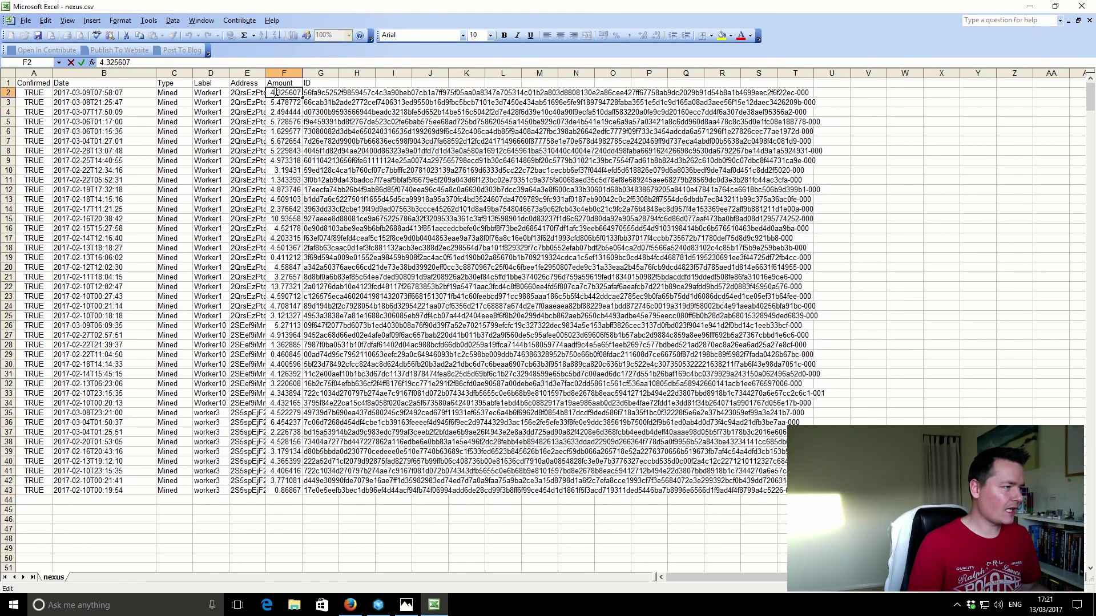
{"action": "left_click", "coordinate": [286, 491]}
{"action": "left_click", "coordinate": [283, 93]}
{"action": "left_click", "coordinate": [284, 490], "text": "shift"}
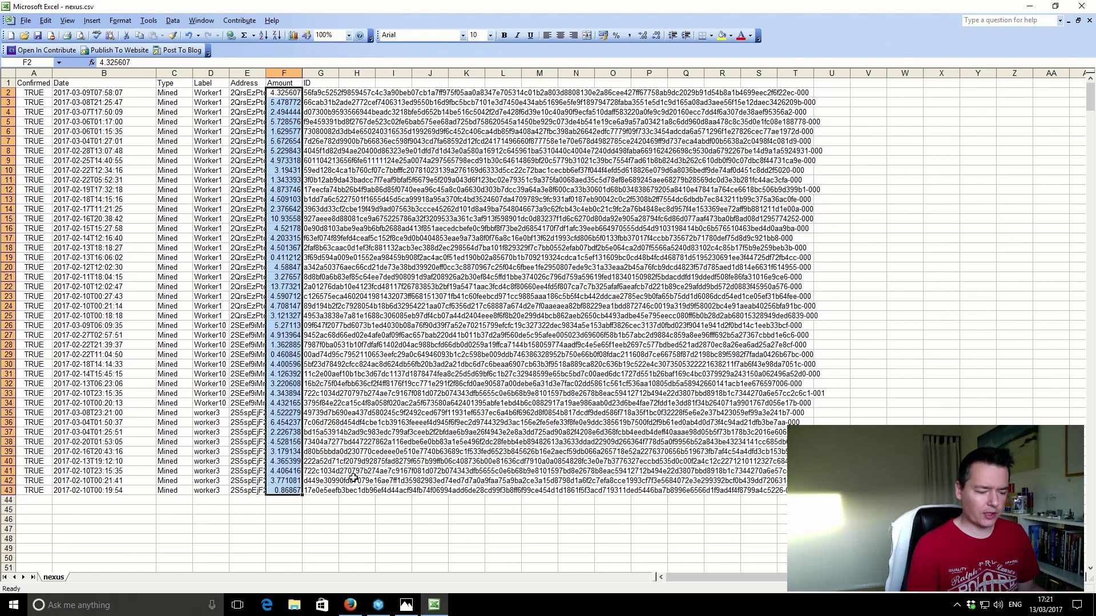
{"action": "key", "text": "XF86Calculator"}
Enter 177.31 in Calculator and look up the Nexus (NXS) price of $0.130332 on CoinMarketCap
{"action": "type", "text": "177"}
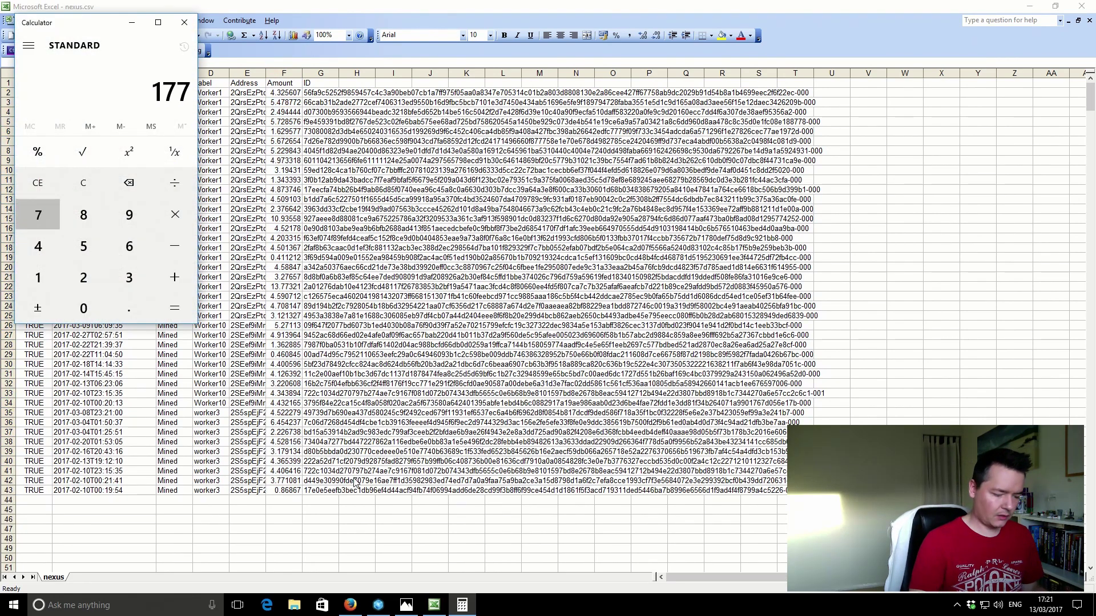
{"action": "type", "text": ".31"}
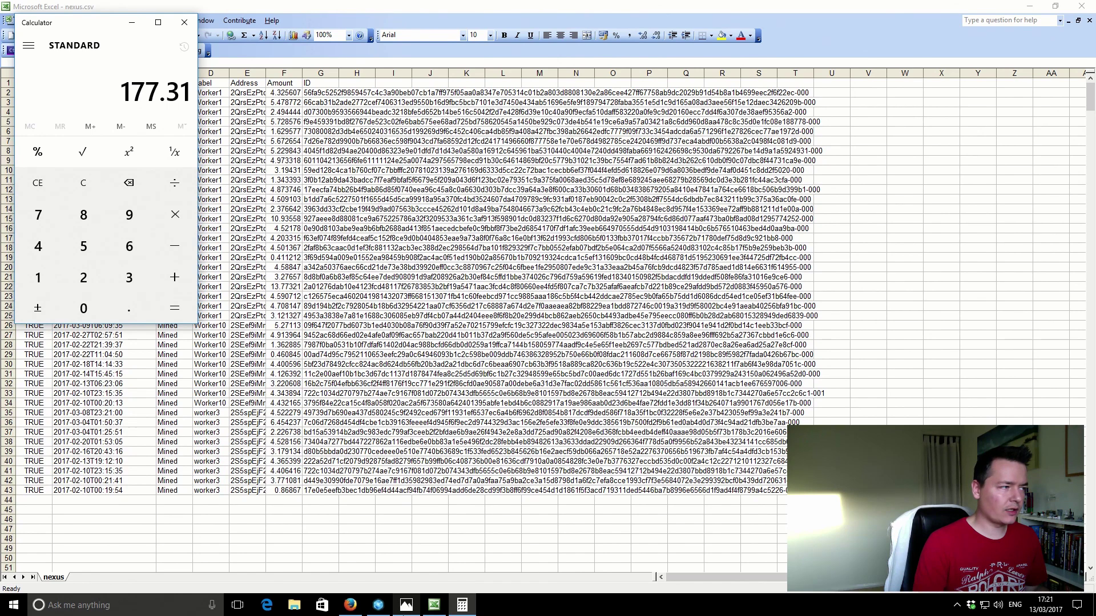
{"action": "left_click", "coordinate": [351, 605]}
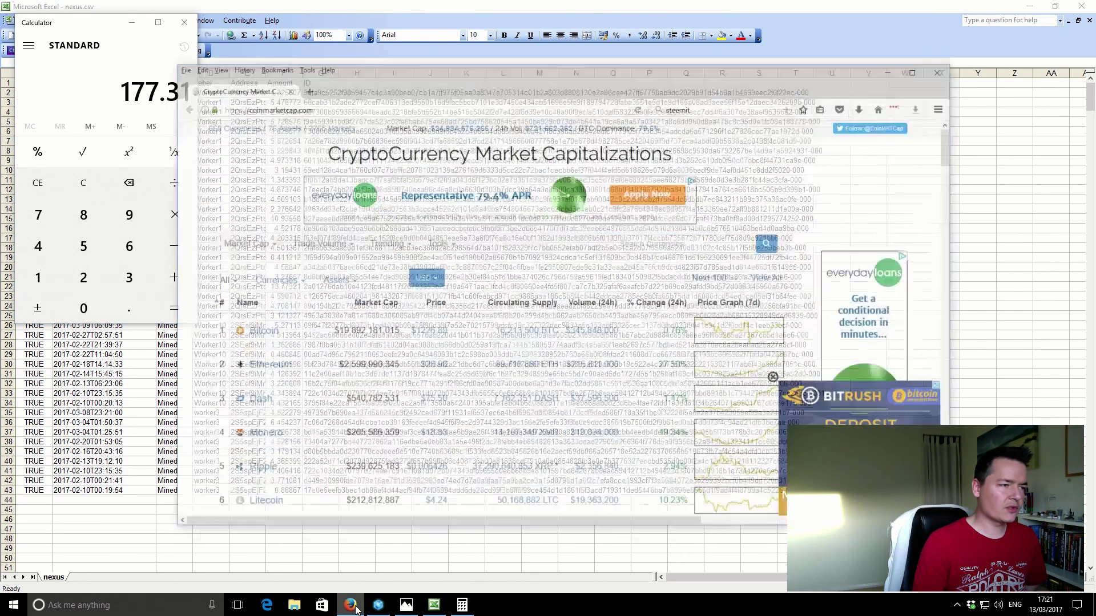
{"action": "left_click", "coordinate": [661, 222]}
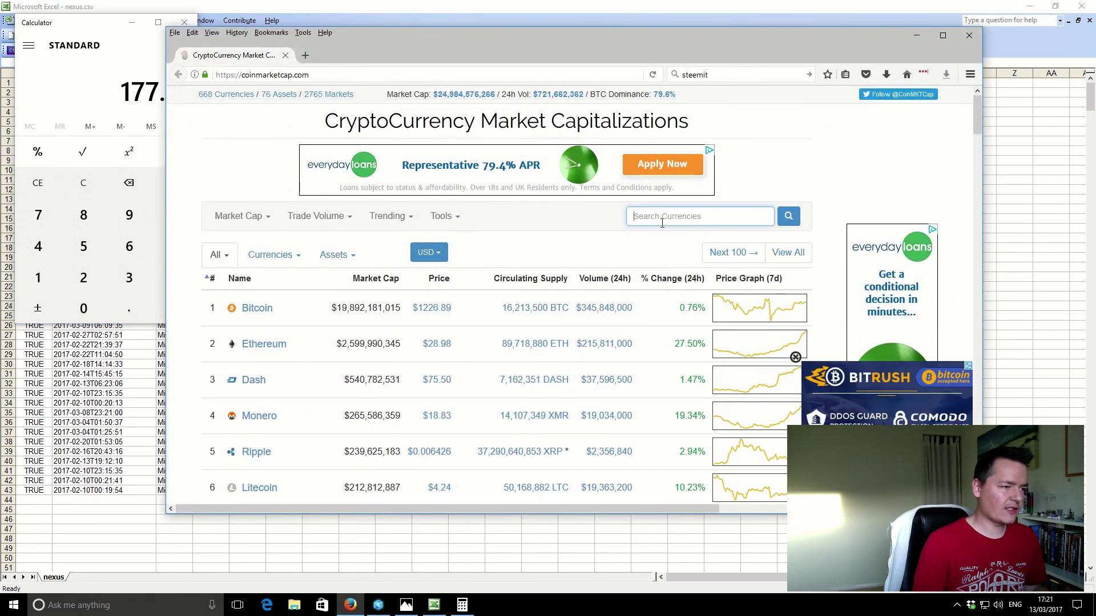
{"action": "type", "text": "nexus"}
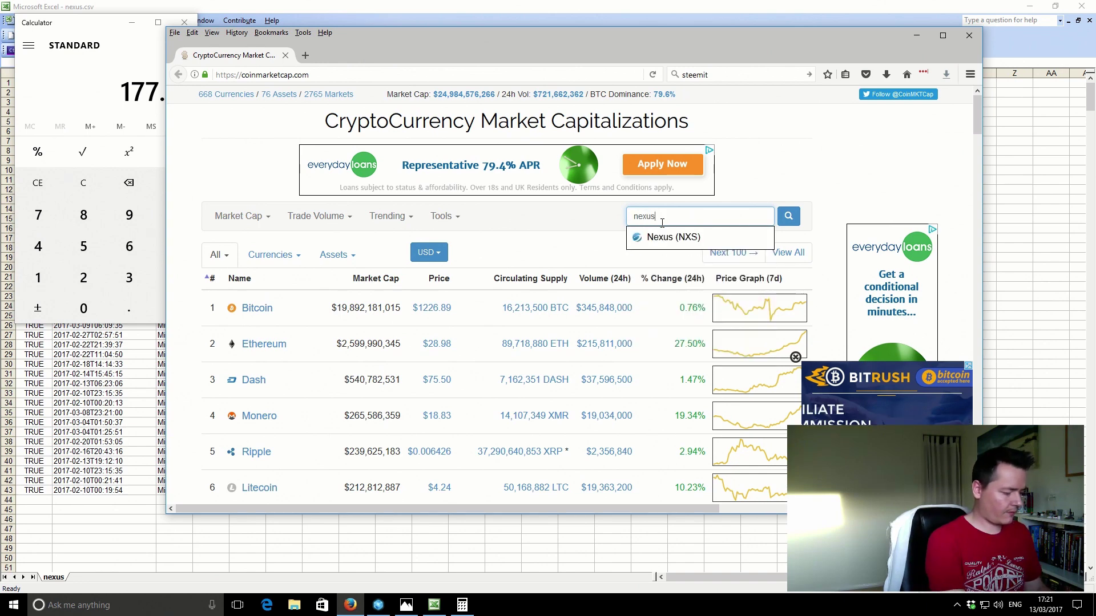
{"action": "left_click", "coordinate": [674, 236]}
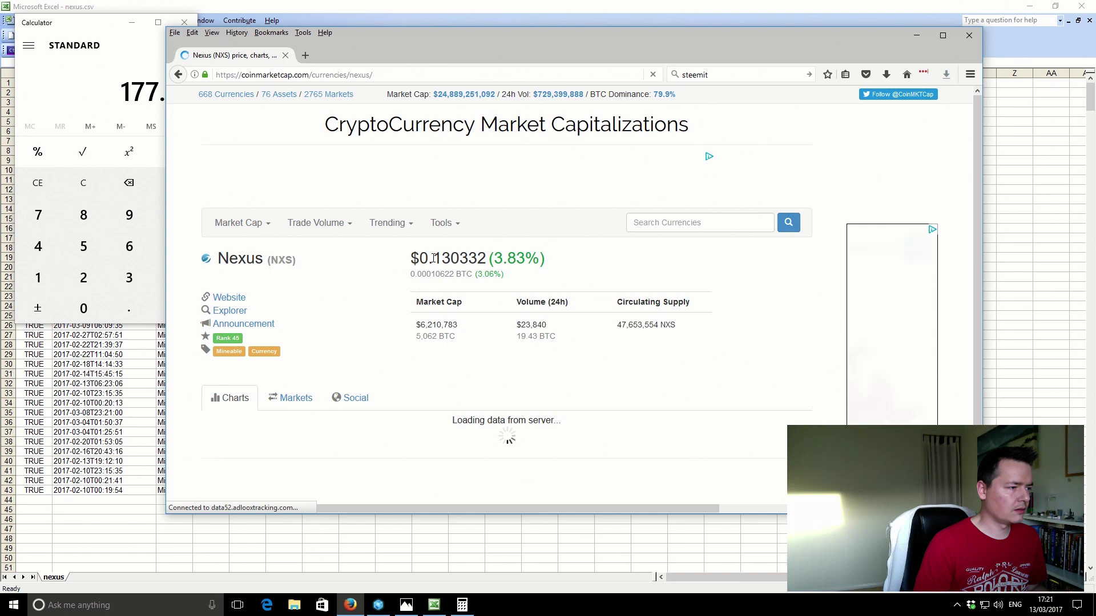
{"action": "left_click_drag", "start_coordinate": [433, 258], "coordinate": [451, 258]}
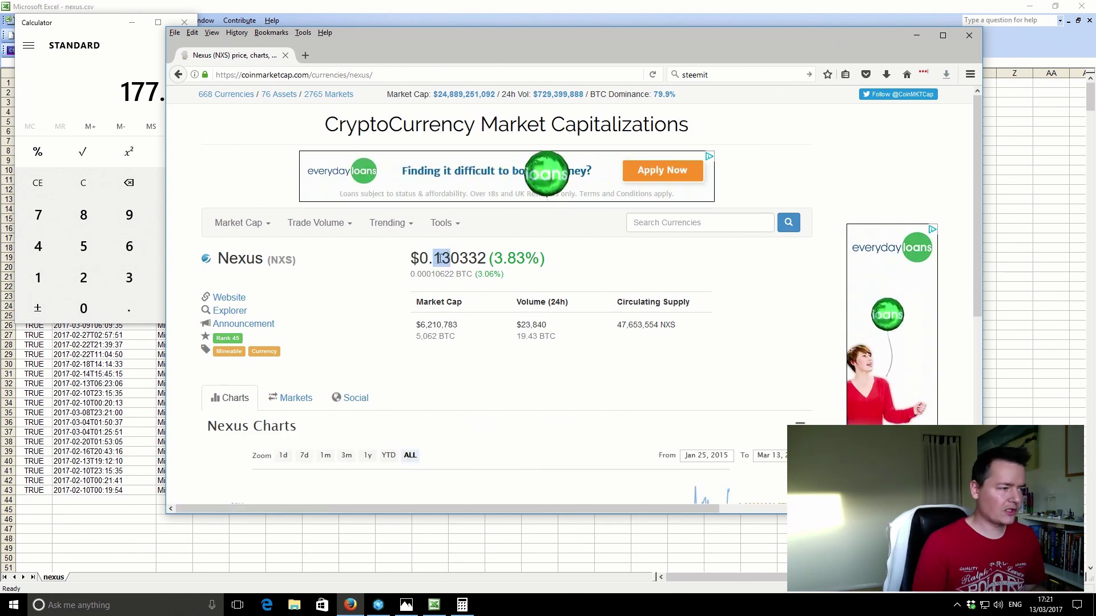
Multiply 177.31 by 0.13 in Calculator to get 23.0503 USD, then minimize Firefox
{"action": "left_click", "coordinate": [89, 88]}
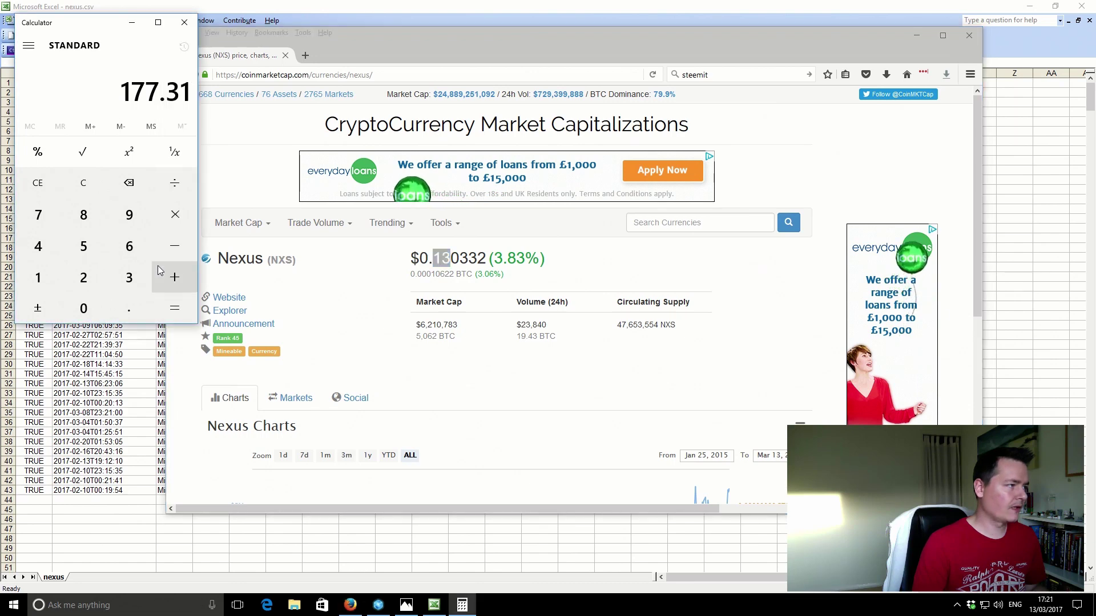
{"action": "left_click", "coordinate": [175, 215]}
{"action": "left_click", "coordinate": [112, 312]}
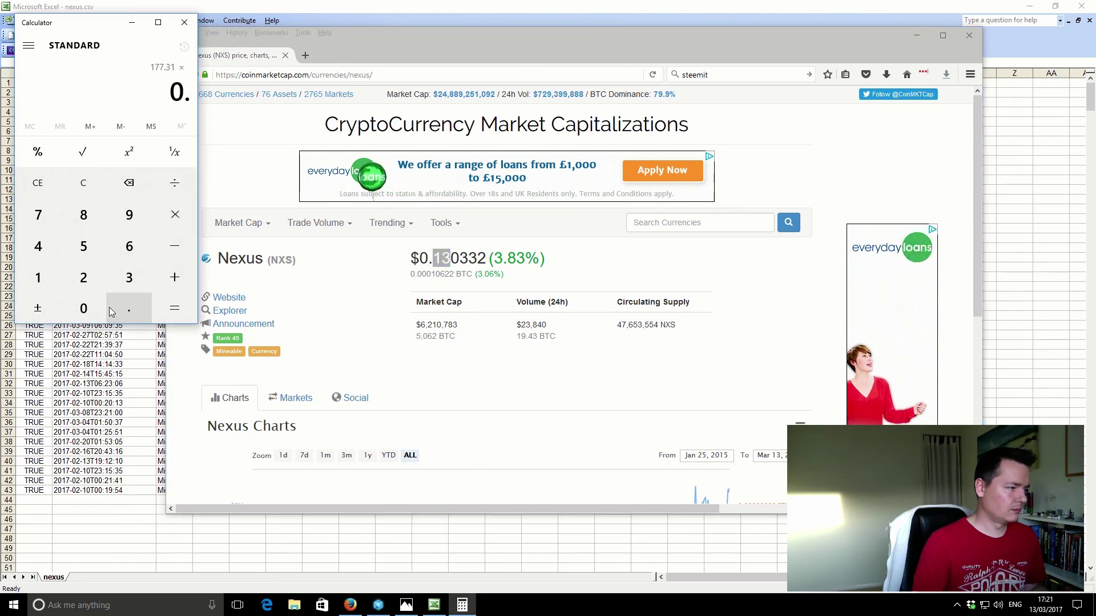
{"action": "left_click", "coordinate": [46, 283]}
{"action": "left_click", "coordinate": [118, 277]}
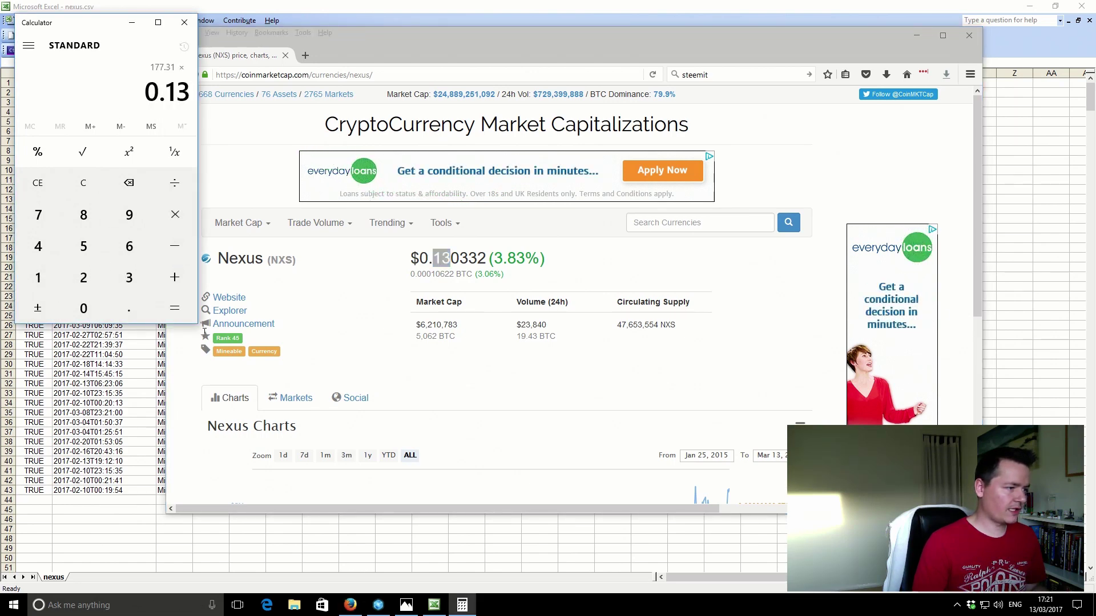
{"action": "left_click", "coordinate": [180, 310]}
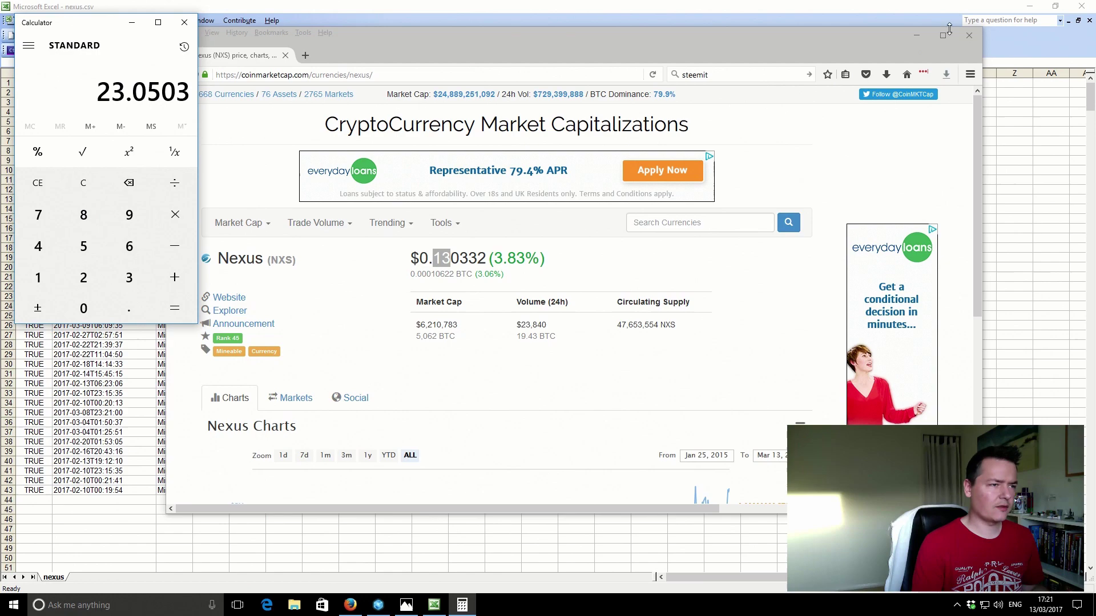
{"action": "left_click", "coordinate": [916, 37]}
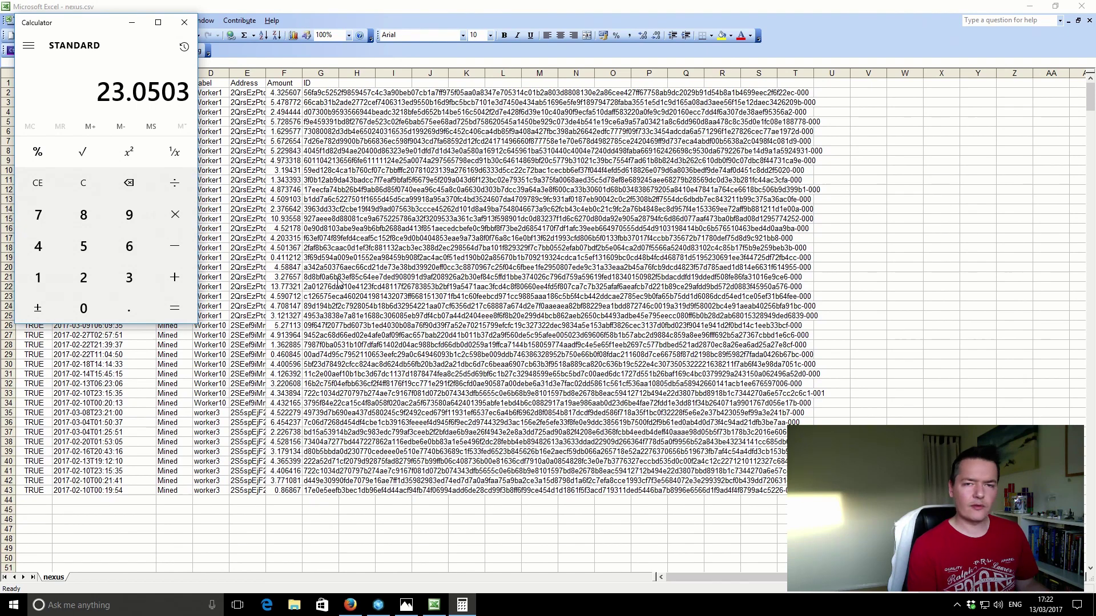
Place Nexus Wallet's overview (balance 1281.427708) at the lower right beside the worker CPU slide
{"action": "left_click", "coordinate": [1030, 7]}
{"action": "left_click", "coordinate": [379, 605]}
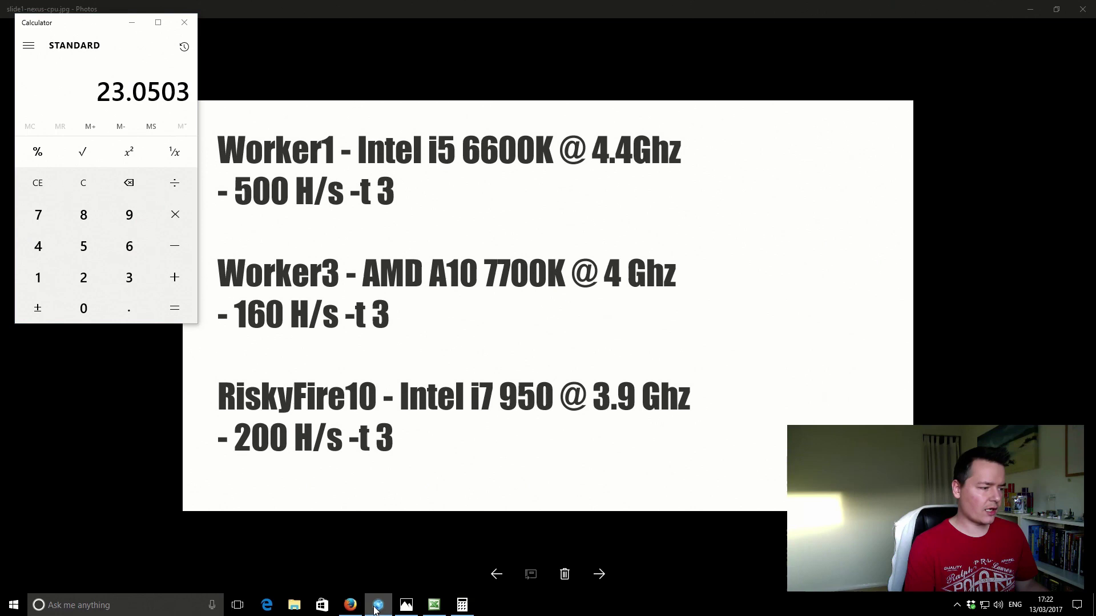
{"action": "left_click", "coordinate": [336, 180]}
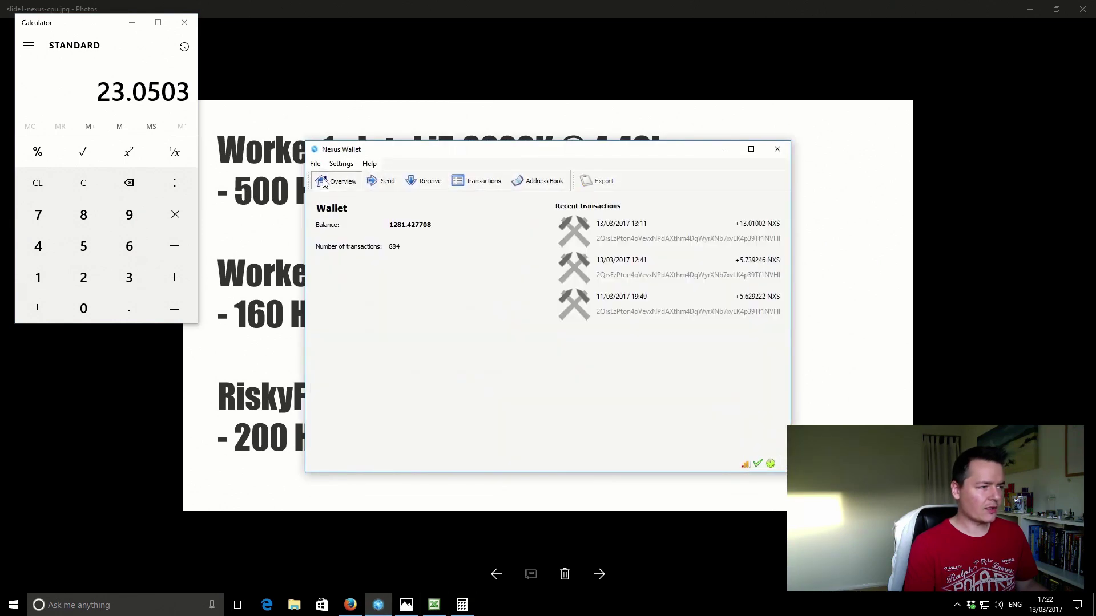
{"action": "left_click_drag", "start_coordinate": [671, 155], "coordinate": [1063, 203]}
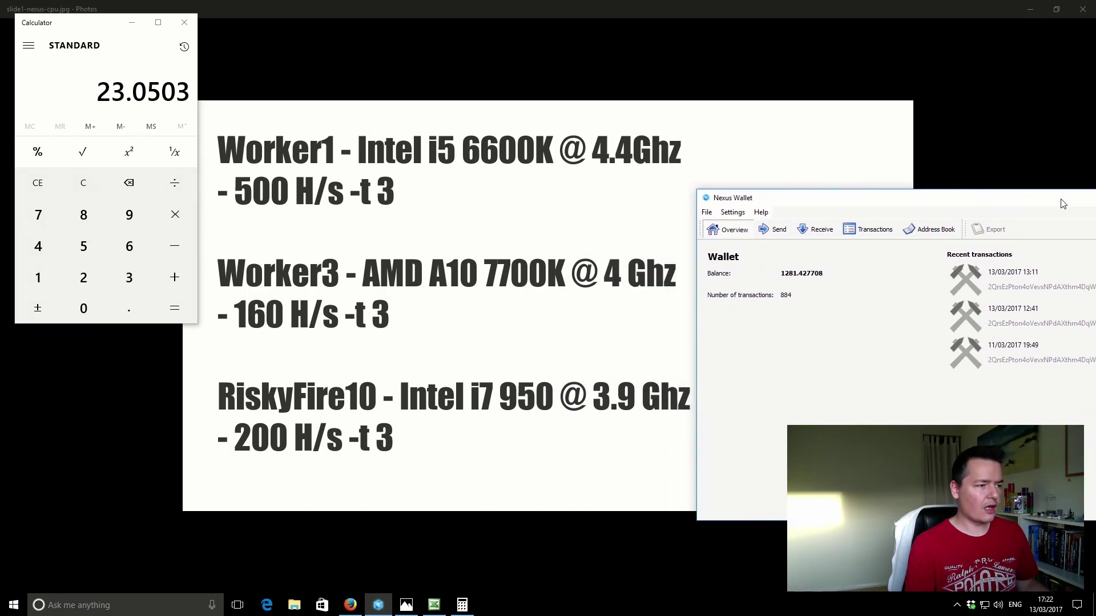